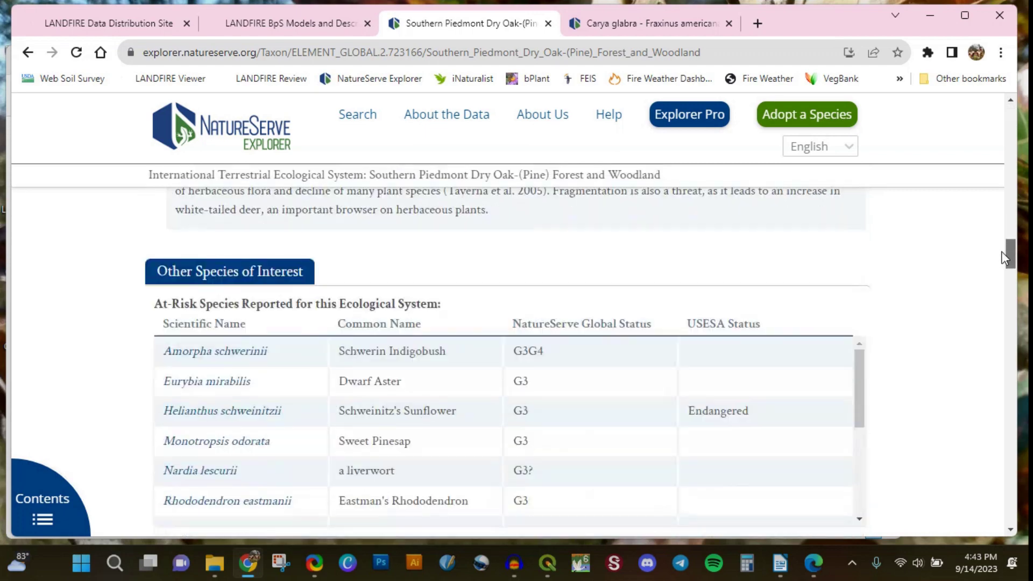
Locate the Component Associations list on NatureServe's Southern Piedmont Dry Oak-(Pine) Forest and Woodland page and review its entries
{"action": "left_click", "coordinate": [779, 563]}
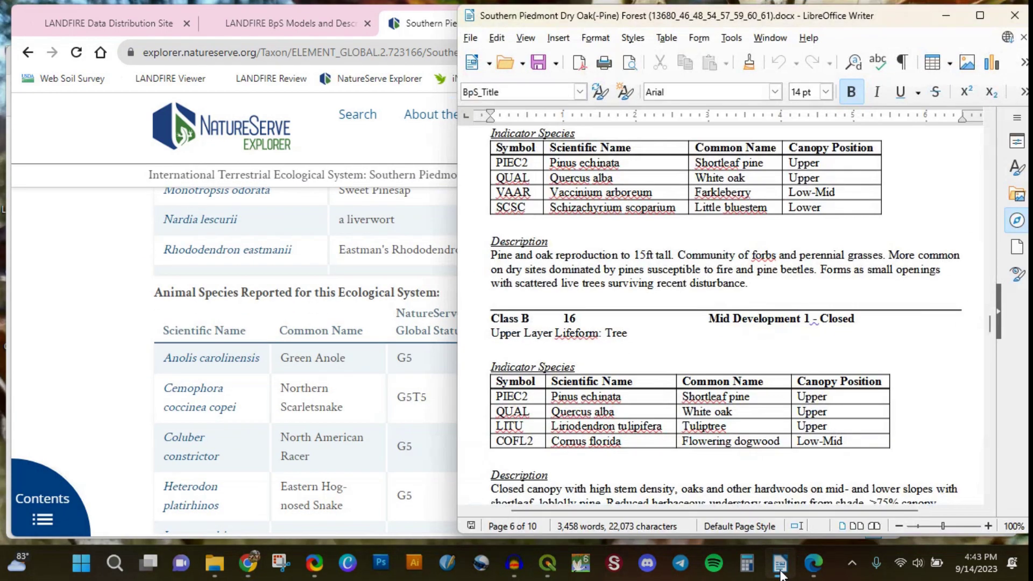
{"action": "left_click", "coordinate": [780, 572]}
{"action": "left_click_drag", "start_coordinate": [1013, 273], "coordinate": [1007, 315]}
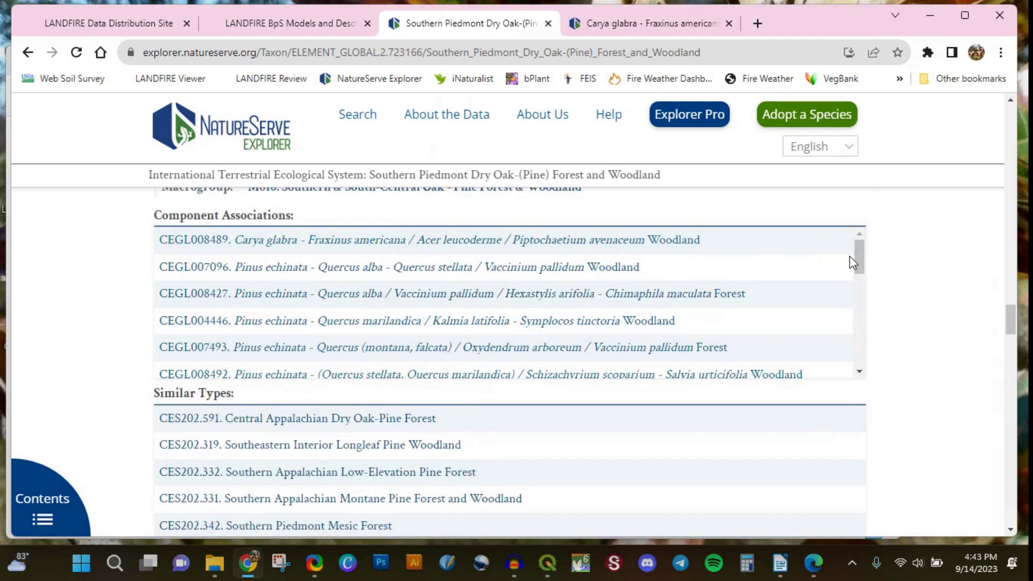
{"action": "mouse_move", "coordinate": [856, 261]}
{"action": "left_mouse_down"}
{"action": "mouse_move", "coordinate": [853, 351]}
{"action": "mouse_move", "coordinate": [851, 243]}
{"action": "left_mouse_up"}
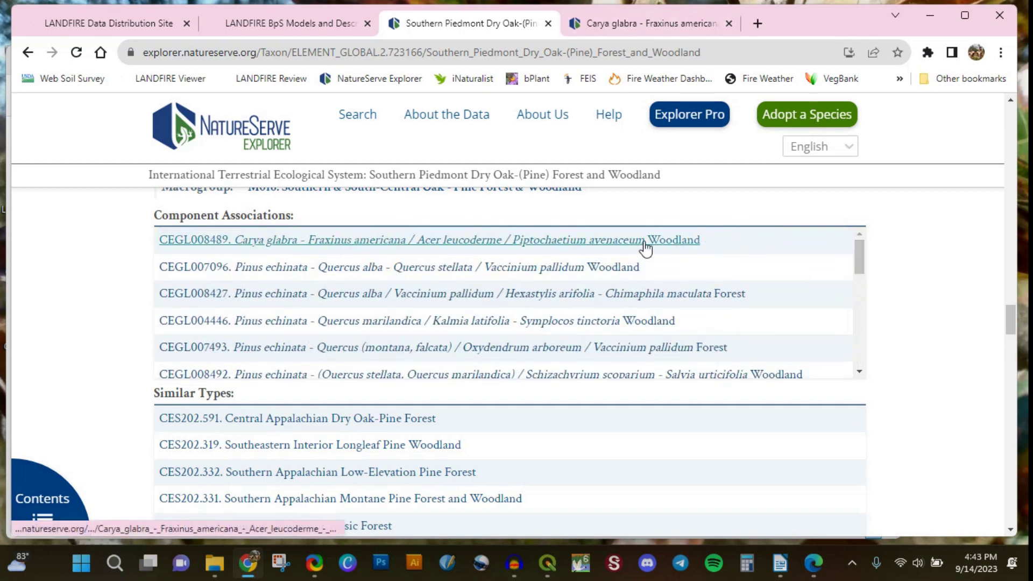
Return to the start of the Southern Piedmont Dry Oak(-Pine) Forest document in LibreOffice Writer and check the park's BpS map in QGIS
{"action": "left_click", "coordinate": [779, 562]}
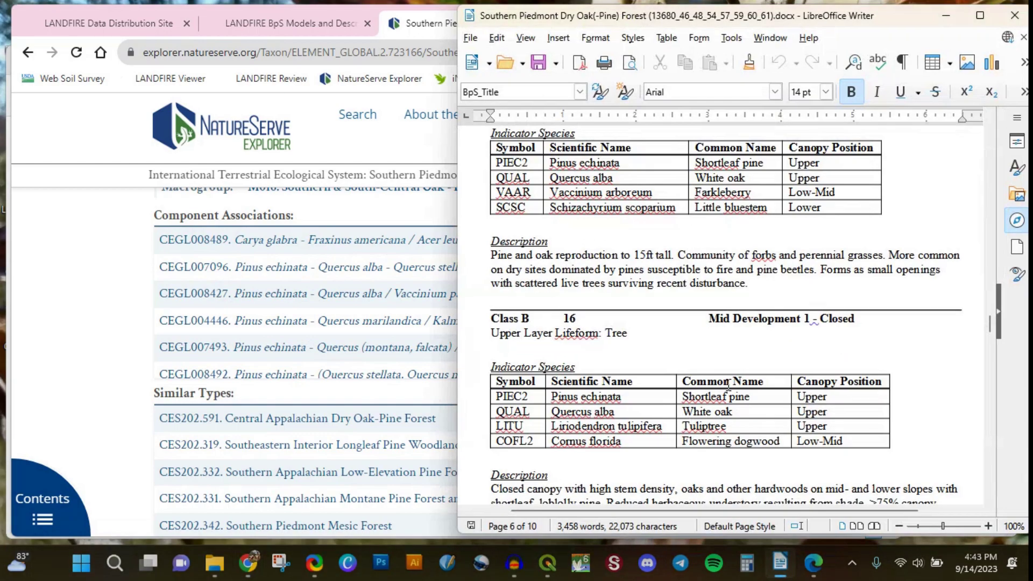
{"action": "left_click_drag", "start_coordinate": [989, 328], "coordinate": [983, 133]}
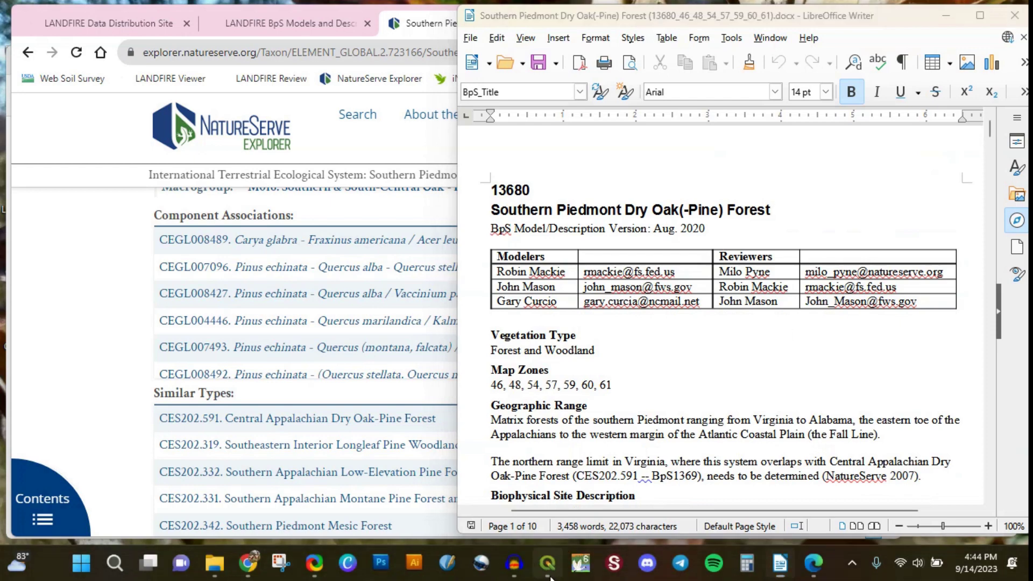
{"action": "left_click", "coordinate": [544, 564]}
{"action": "left_click_drag", "start_coordinate": [531, 335], "coordinate": [517, 326]}
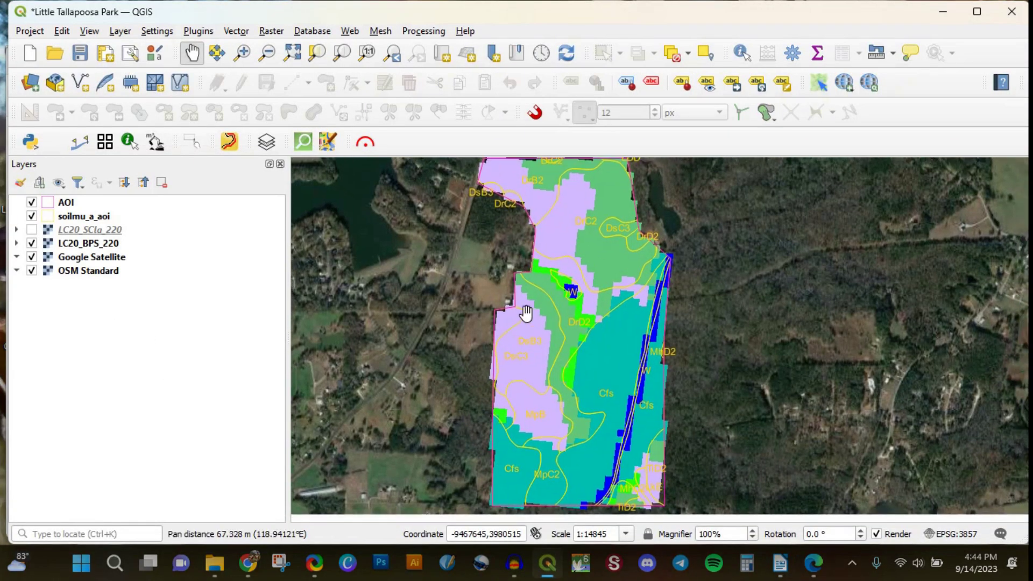
{"action": "left_click", "coordinate": [547, 564]}
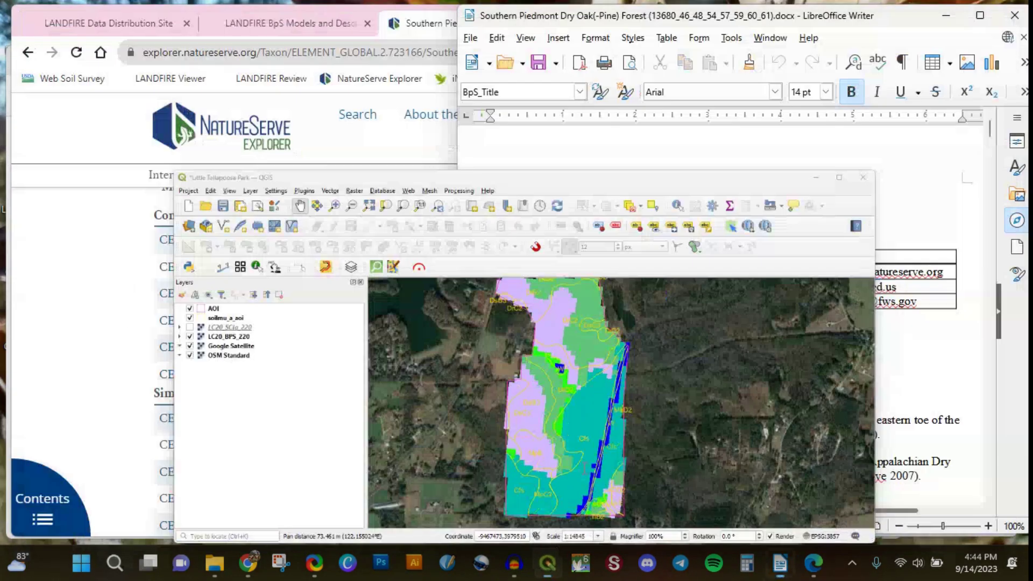
{"action": "left_click", "coordinate": [550, 548]}
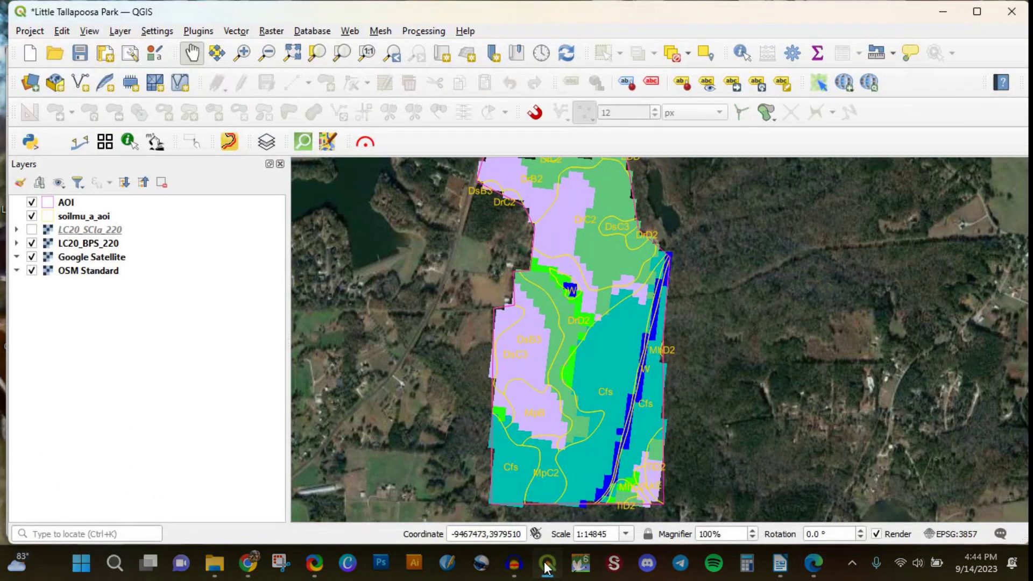
{"action": "left_click", "coordinate": [547, 562]}
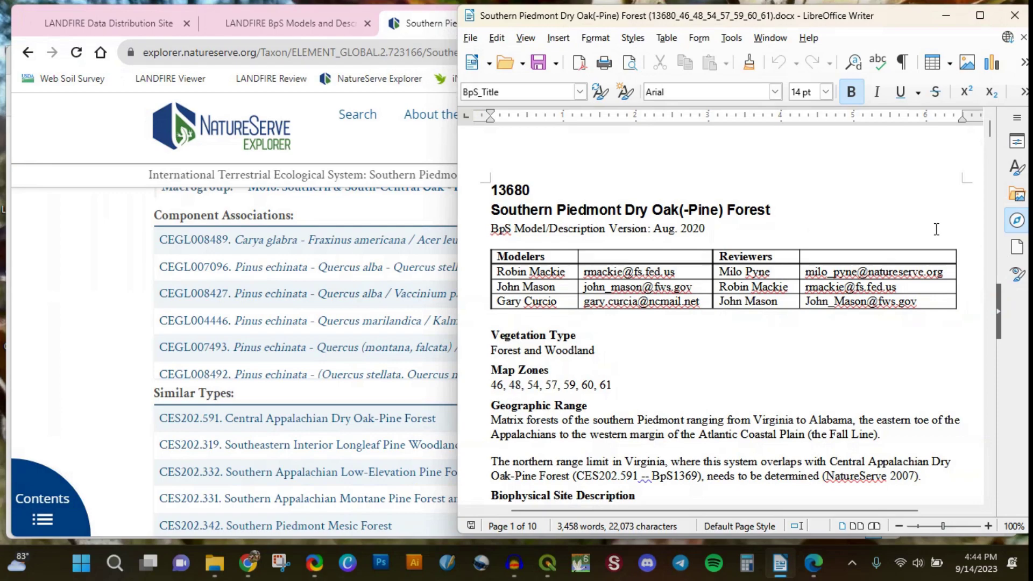
Review the vegetation composition paragraphs on page 2 of the BpS description in LibreOffice Writer
{"action": "left_click_drag", "start_coordinate": [989, 135], "coordinate": [993, 197]}
{"action": "scroll", "coordinate": [993, 197], "scroll_direction": "up", "scroll_amount": 4}
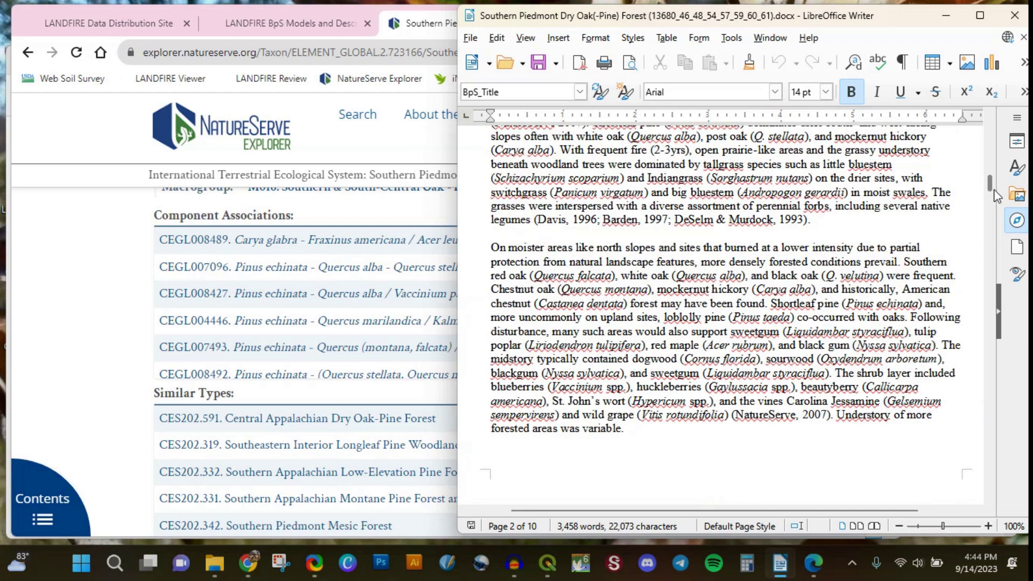
{"action": "scroll", "coordinate": [996, 193], "scroll_direction": "up", "scroll_amount": 1}
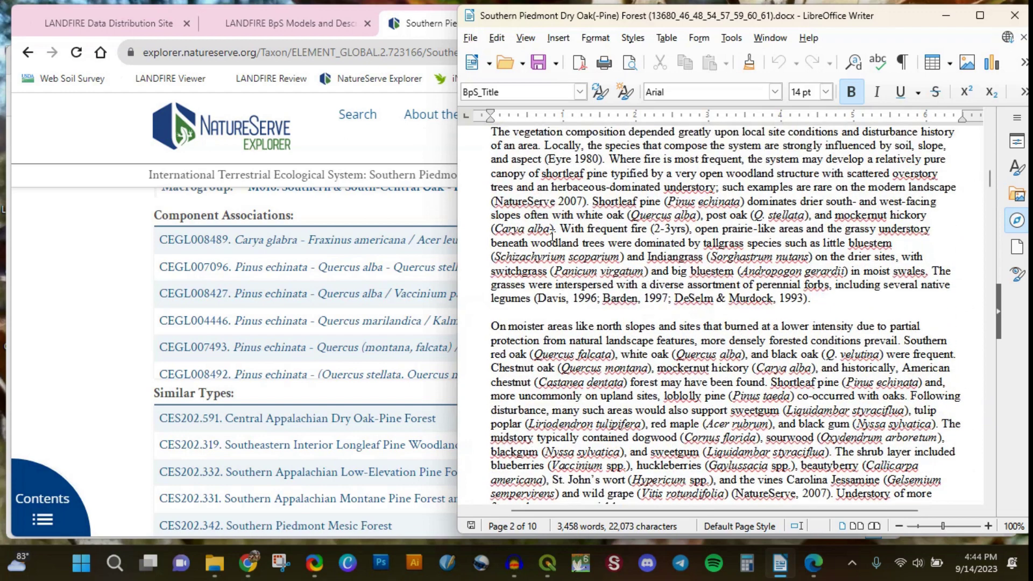
Switch to Chrome and review the rank and summary of the Carya glabra - Fraxinus americana woodland association, CEGL008489
{"action": "left_click", "coordinate": [347, 211]}
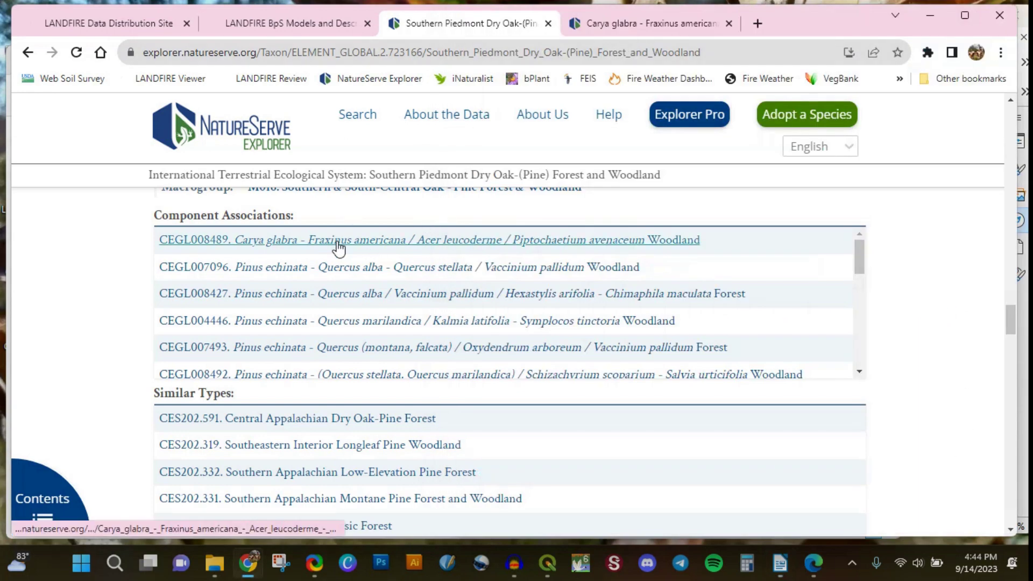
{"action": "left_click", "coordinate": [615, 33]}
{"action": "left_click_drag", "start_coordinate": [1010, 321], "coordinate": [1025, 99]}
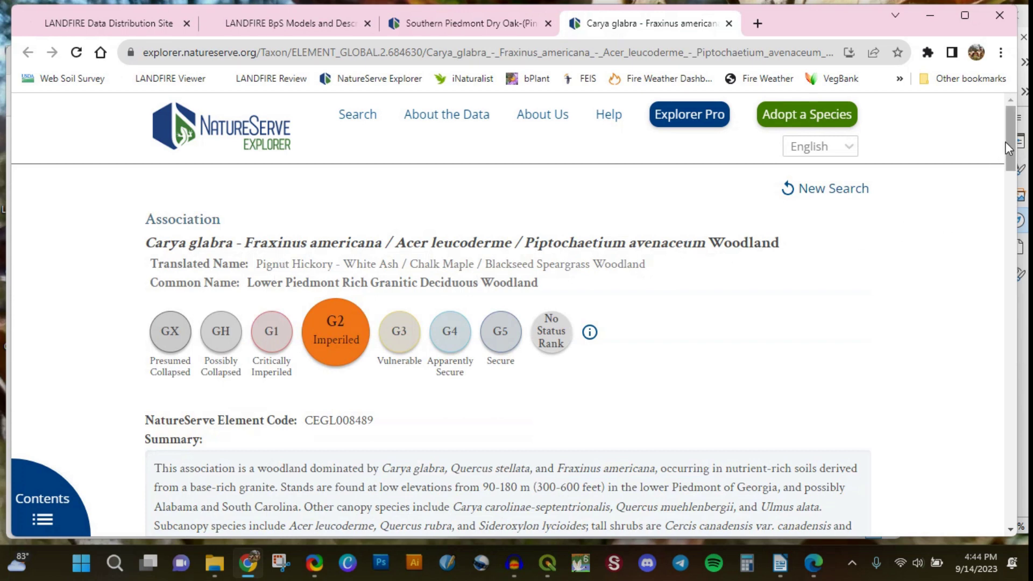
{"action": "left_click_drag", "start_coordinate": [1013, 146], "coordinate": [1007, 145]}
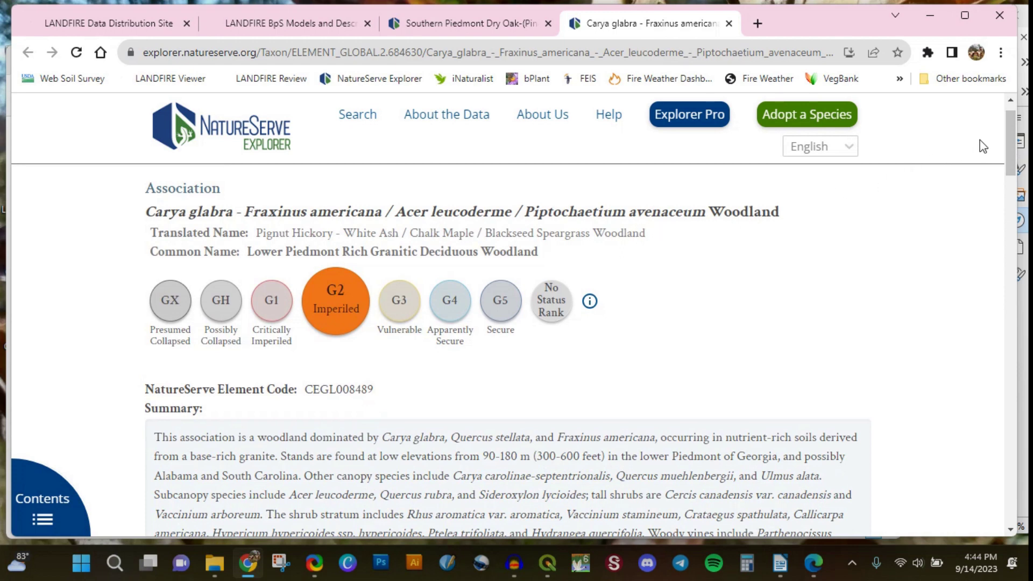
{"action": "mouse_move", "coordinate": [1009, 144]}
{"action": "left_mouse_down"}
{"action": "mouse_move", "coordinate": [1018, 323]}
{"action": "mouse_move", "coordinate": [1011, 152]}
{"action": "left_mouse_up"}
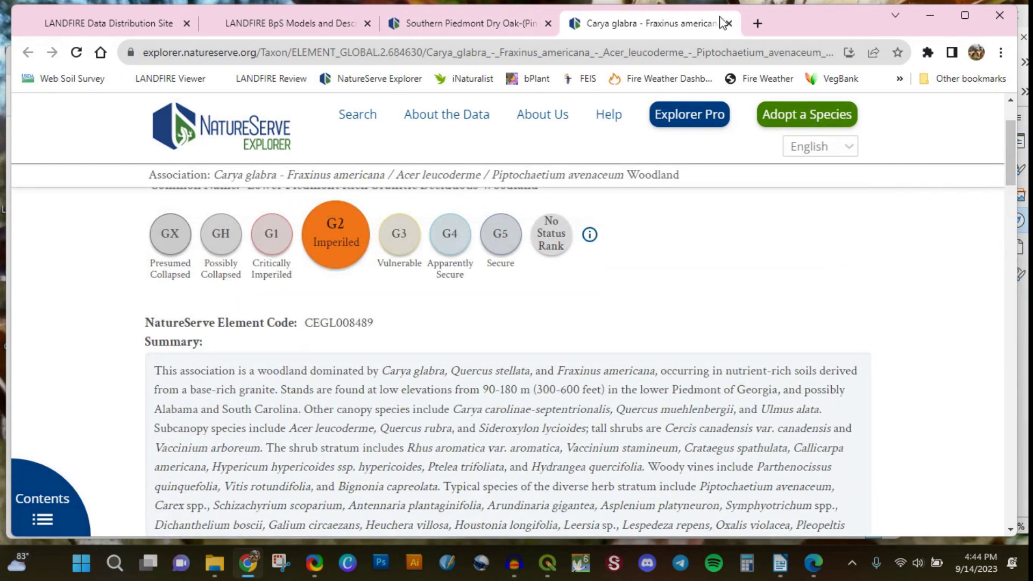
Examine further component associations of the Southern Piedmont system and compare them with the park's BpS map in QGIS
{"action": "left_click", "coordinate": [458, 21]}
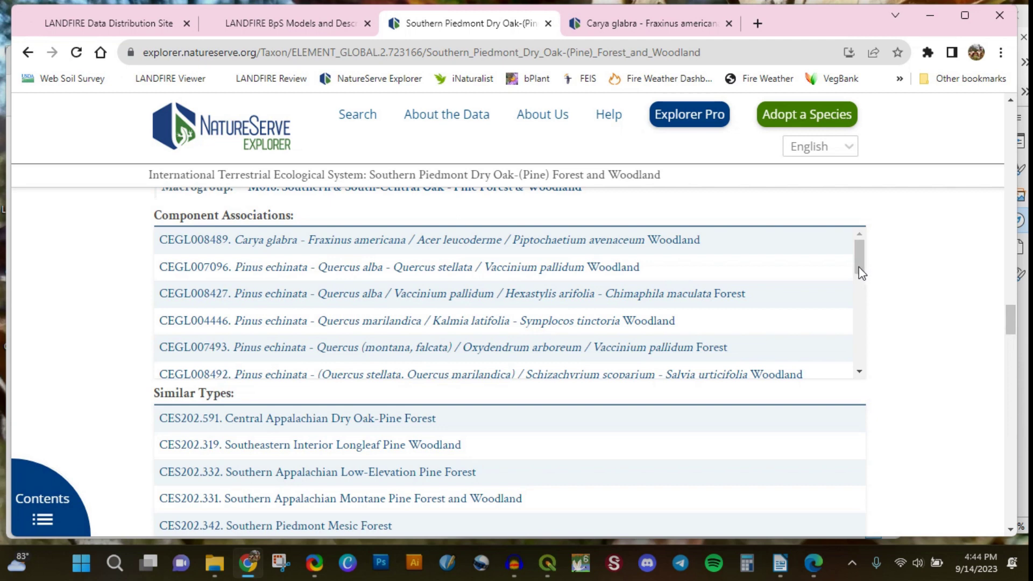
{"action": "scroll", "coordinate": [857, 269], "scroll_direction": "down", "scroll_amount": 1}
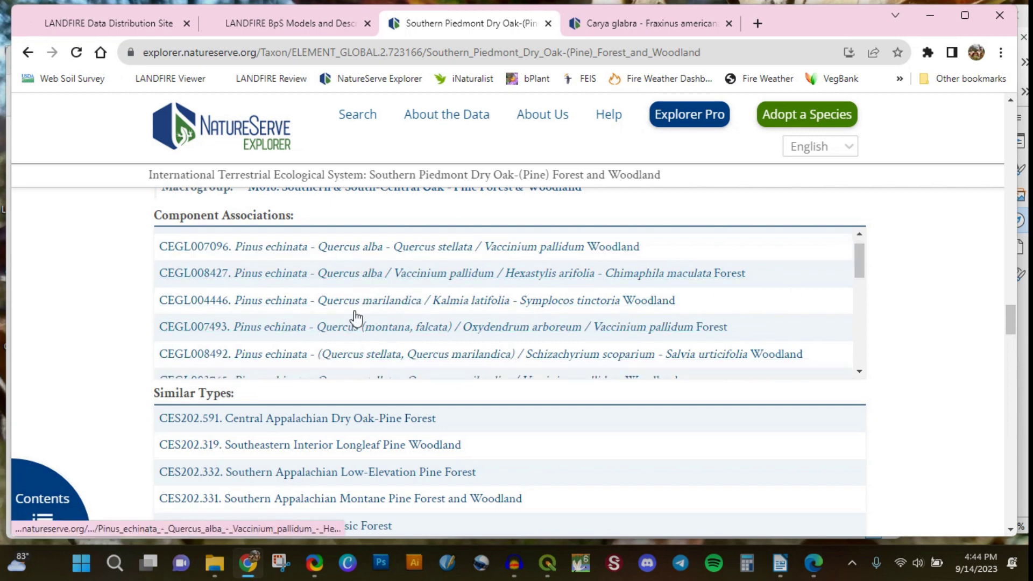
{"action": "left_click_drag", "start_coordinate": [853, 261], "coordinate": [856, 279]}
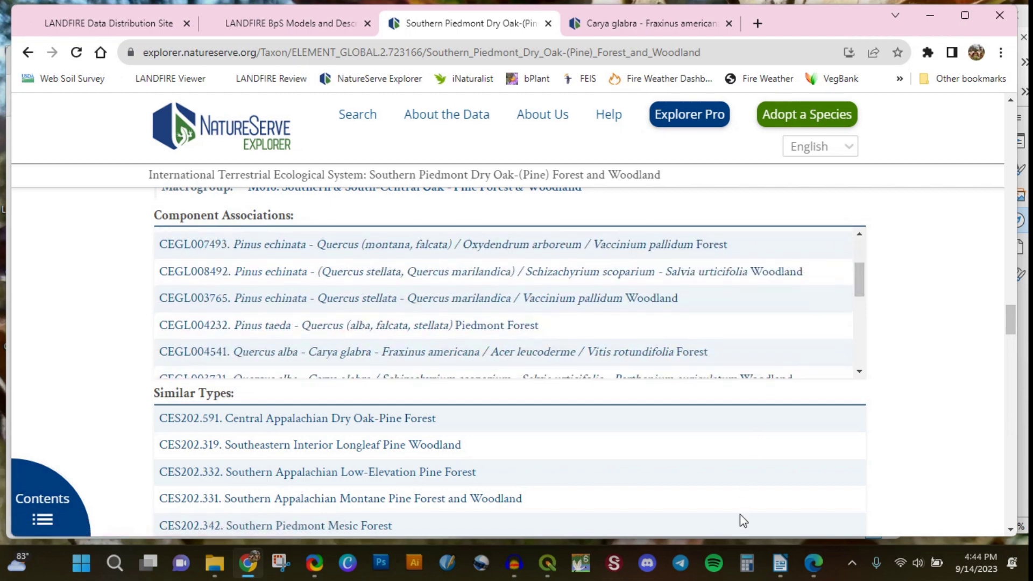
{"action": "left_click", "coordinate": [554, 565]}
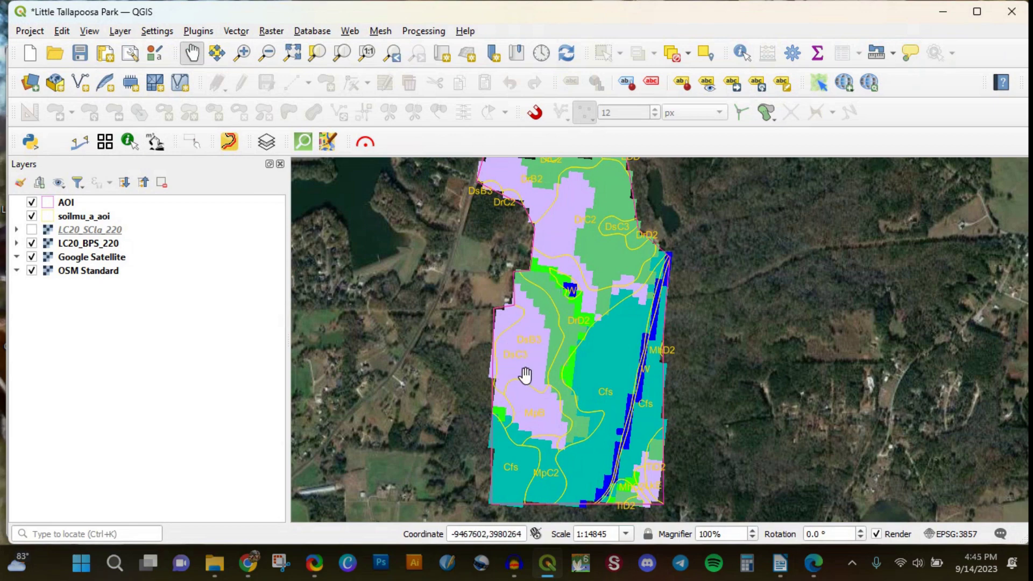
From the Carya glabra association's classification hierarchy in Chrome, open alliance A3274 in a separate background tab
{"action": "left_click", "coordinate": [248, 563]}
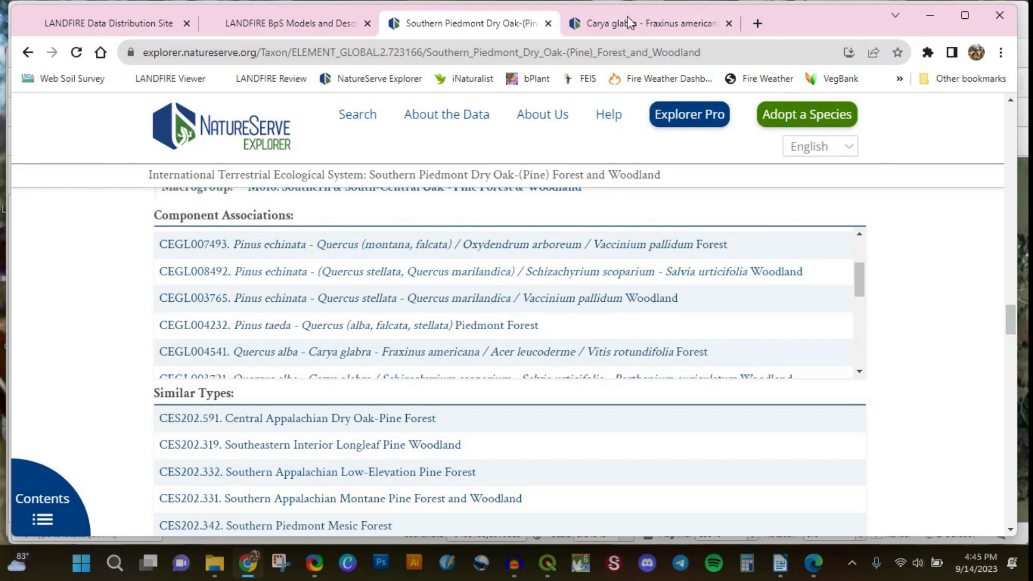
{"action": "left_click", "coordinate": [594, 23]}
{"action": "left_click_drag", "start_coordinate": [1011, 168], "coordinate": [982, 373]}
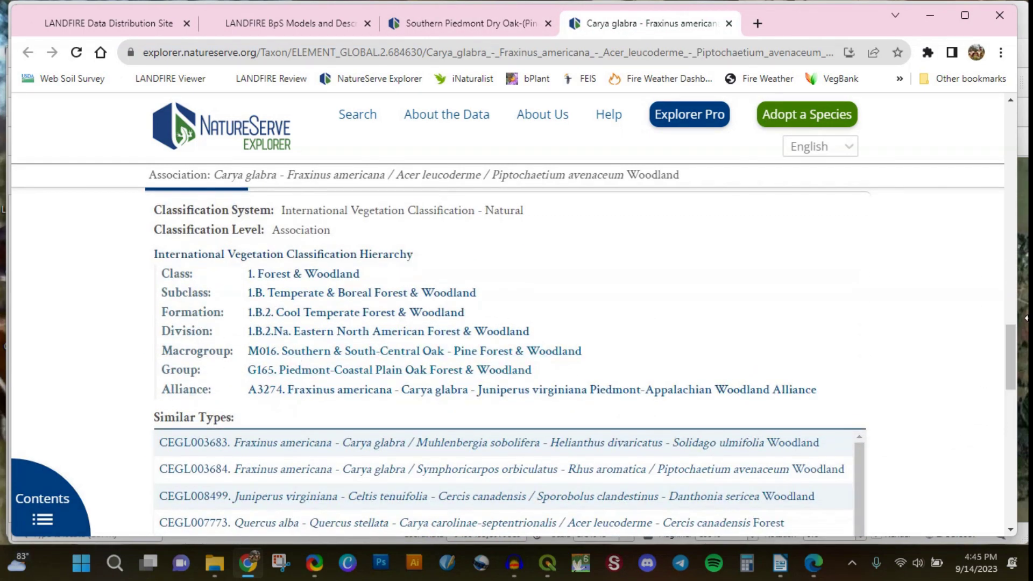
{"action": "scroll", "coordinate": [1009, 355], "scroll_direction": "down", "scroll_amount": 3}
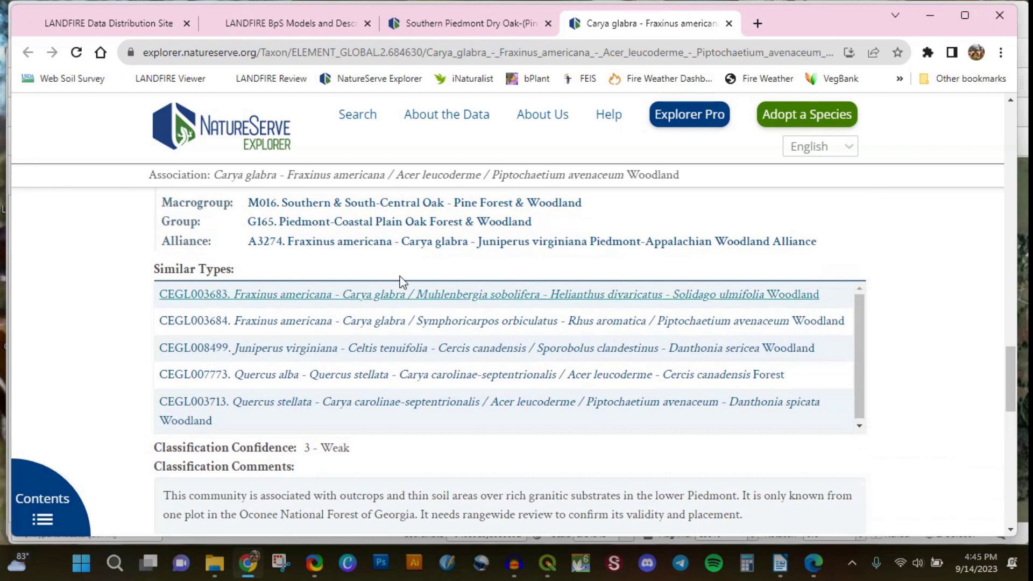
{"action": "middle_click", "coordinate": [312, 242]}
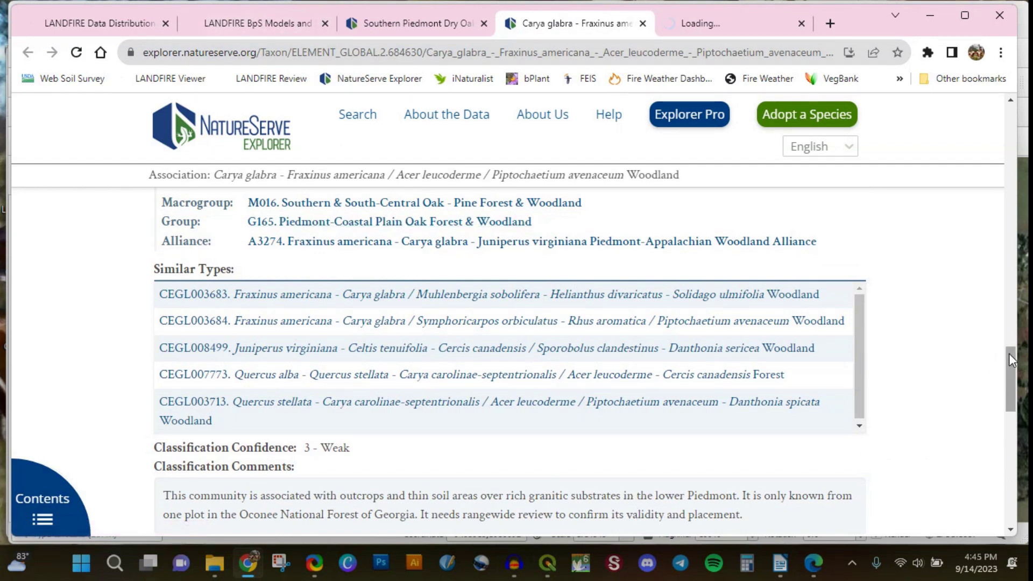
Examine the Carya glabra association's classification confidence and comments, highlighting the confidence rating
{"action": "scroll", "coordinate": [1007, 358], "scroll_direction": "down", "scroll_amount": 1}
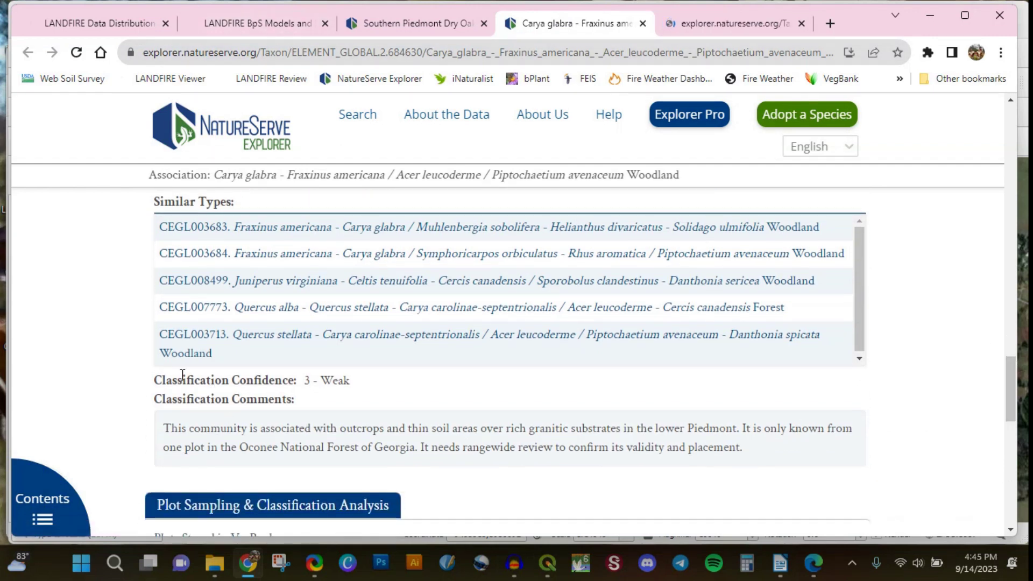
{"action": "double_click", "coordinate": [242, 381]}
{"action": "left_click", "coordinate": [236, 374]}
{"action": "left_click_drag", "start_coordinate": [280, 382], "coordinate": [357, 395]}
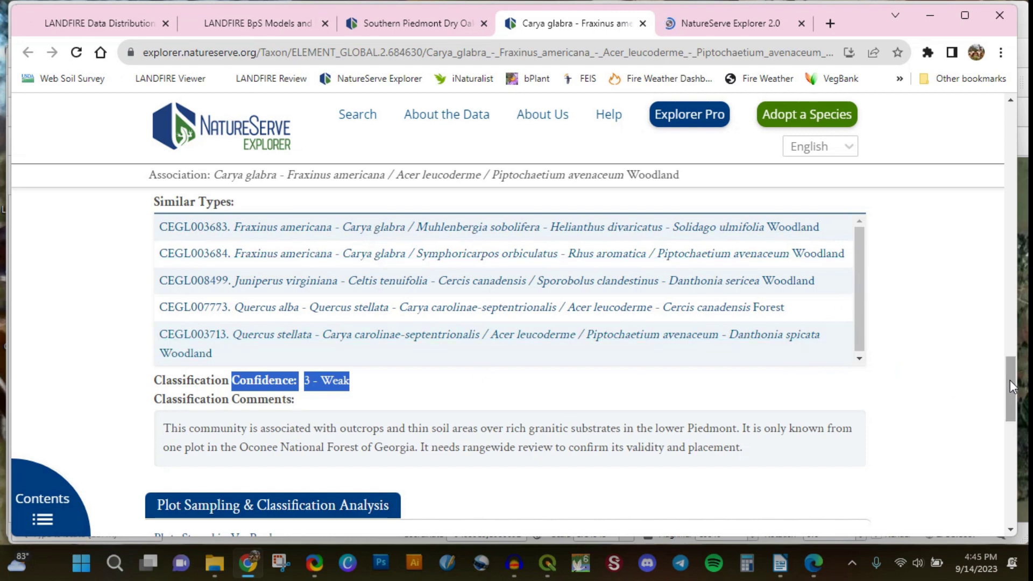
{"action": "left_click_drag", "start_coordinate": [1009, 380], "coordinate": [1006, 379]}
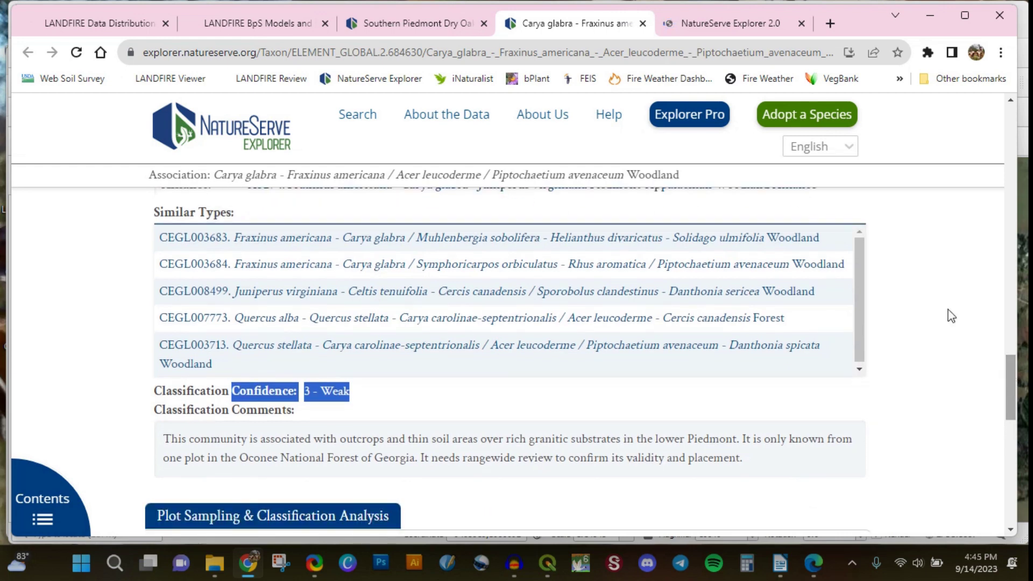
Check the alliance page, then review the Southern Piedmont system's classification hierarchy, component associations and summary
{"action": "left_click", "coordinate": [686, 24]}
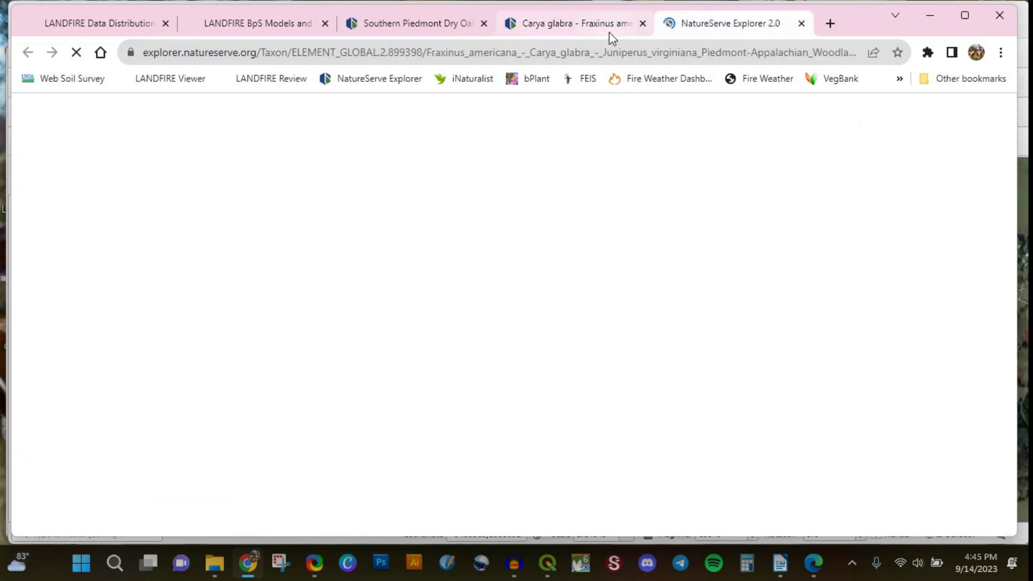
{"action": "left_click", "coordinate": [609, 31]}
{"action": "left_click", "coordinate": [449, 27]}
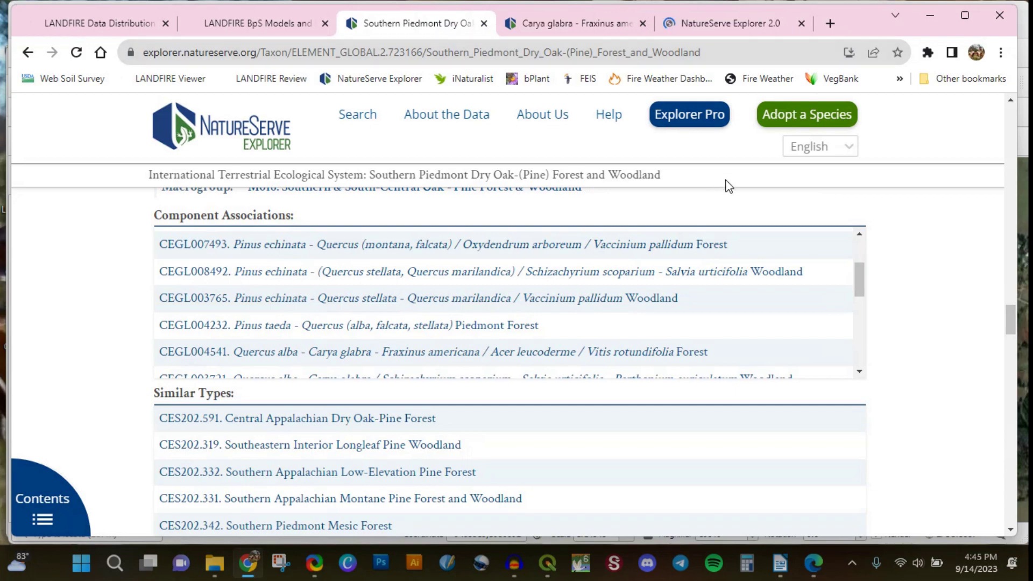
{"action": "mouse_move", "coordinate": [1010, 325]}
{"action": "left_mouse_down"}
{"action": "mouse_move", "coordinate": [1011, 463]}
{"action": "mouse_move", "coordinate": [1003, 392]}
{"action": "mouse_move", "coordinate": [1021, 487]}
{"action": "mouse_move", "coordinate": [1019, 301]}
{"action": "mouse_move", "coordinate": [1023, 329]}
{"action": "mouse_move", "coordinate": [1024, 320]}
{"action": "left_mouse_up"}
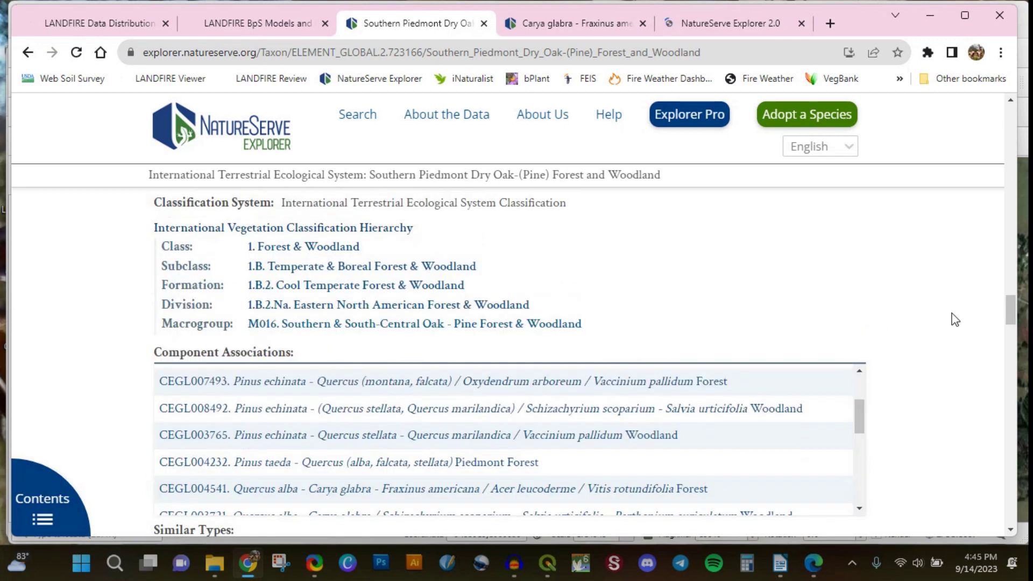
{"action": "left_click_drag", "start_coordinate": [859, 417], "coordinate": [889, 371]}
{"action": "left_click_drag", "start_coordinate": [1009, 308], "coordinate": [1025, 105]}
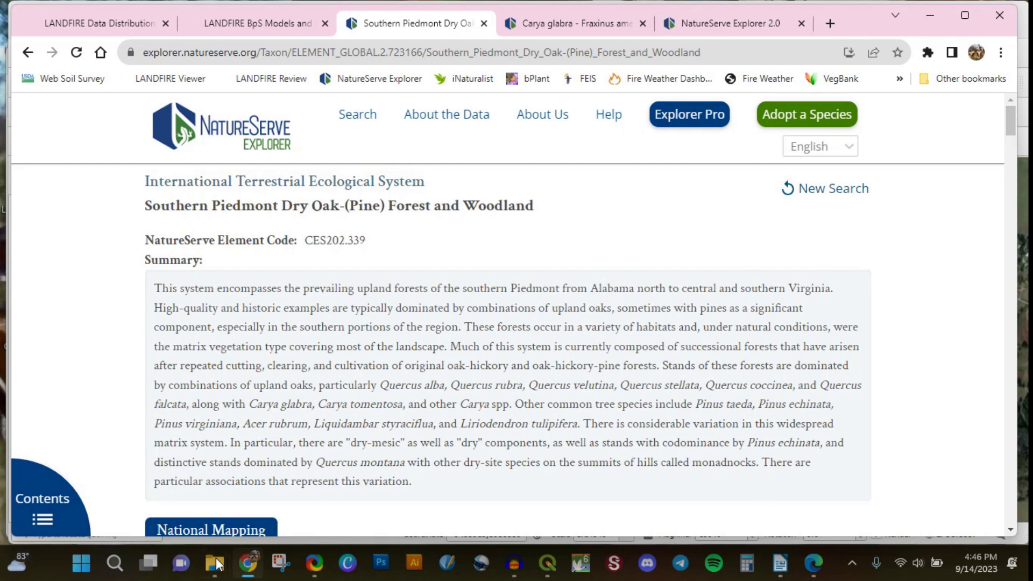
Switch to the Little Tallapoosa Park window in File Explorer and open its parent folder, Agroecology
{"action": "mouse_move", "coordinate": [217, 563]}
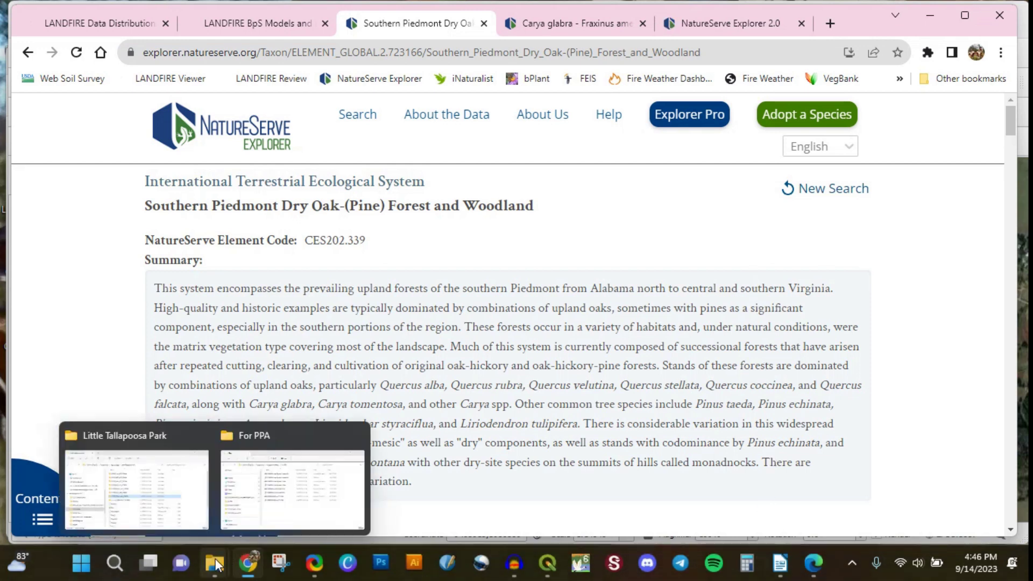
{"action": "left_click", "coordinate": [231, 487]}
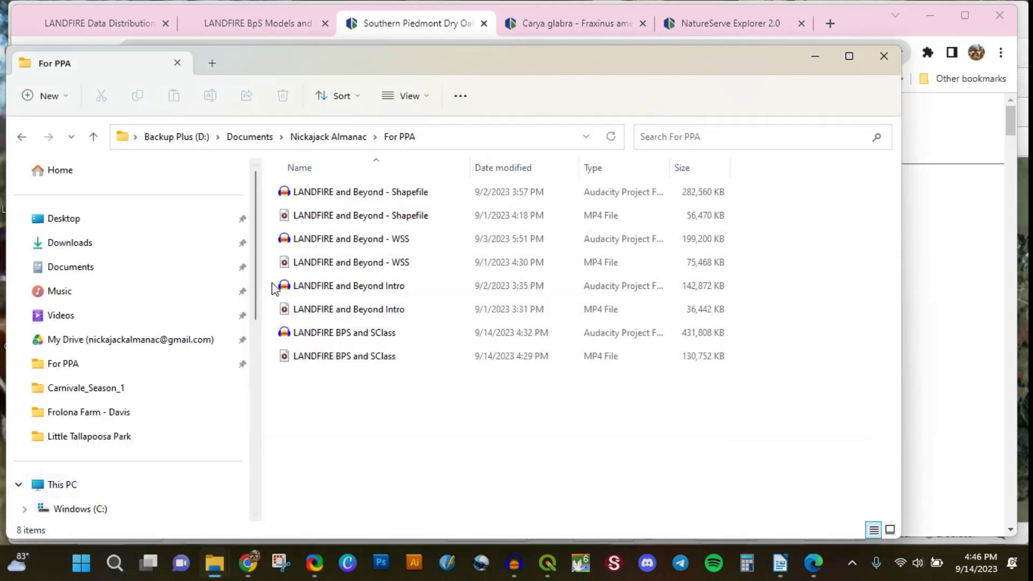
{"action": "mouse_move", "coordinate": [214, 563]}
{"action": "left_click", "coordinate": [161, 475]}
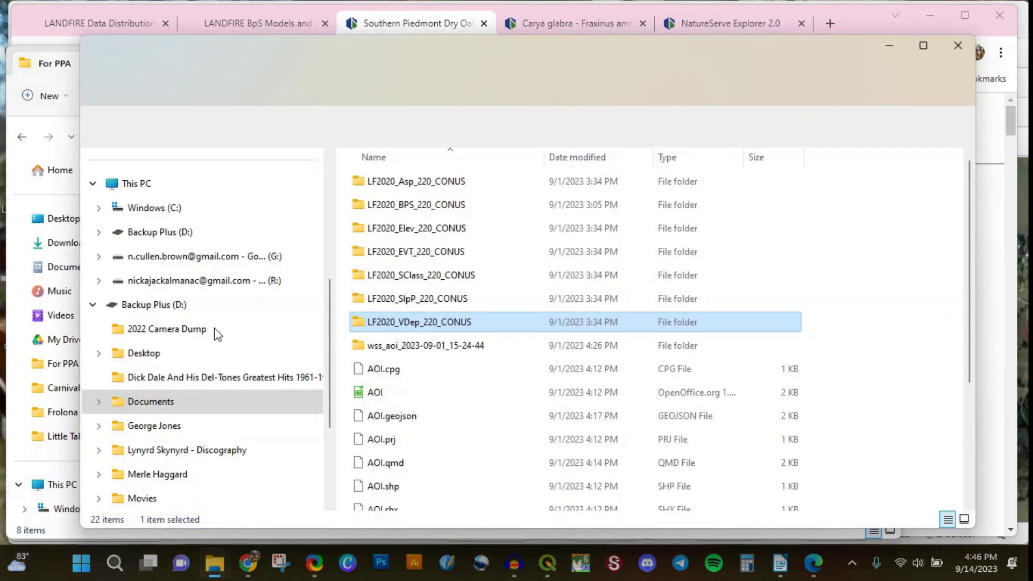
{"action": "scroll", "coordinate": [324, 333], "scroll_direction": "down", "scroll_amount": 1}
{"action": "scroll", "coordinate": [325, 334], "scroll_direction": "up", "scroll_amount": 5}
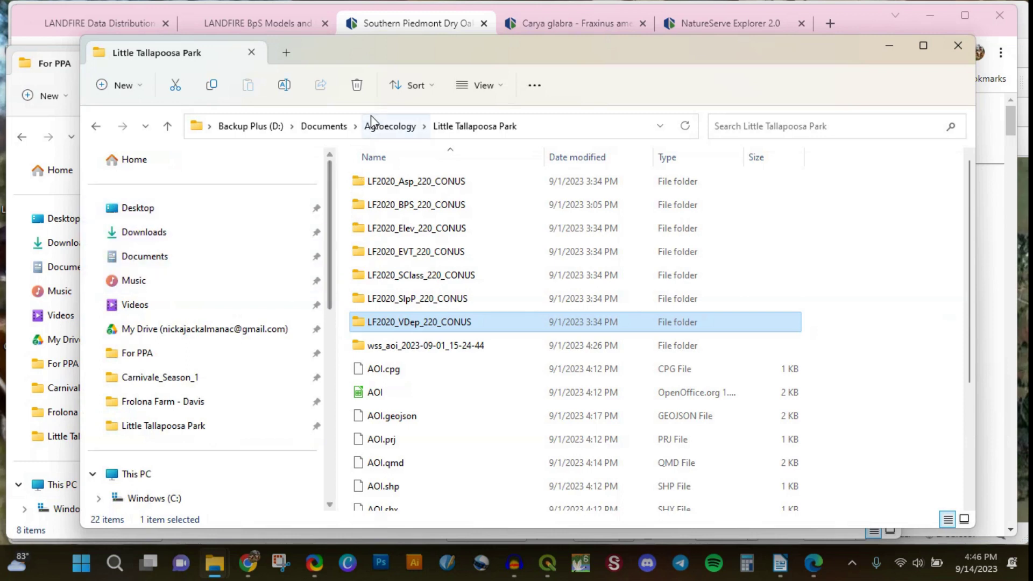
{"action": "left_click", "coordinate": [394, 129]}
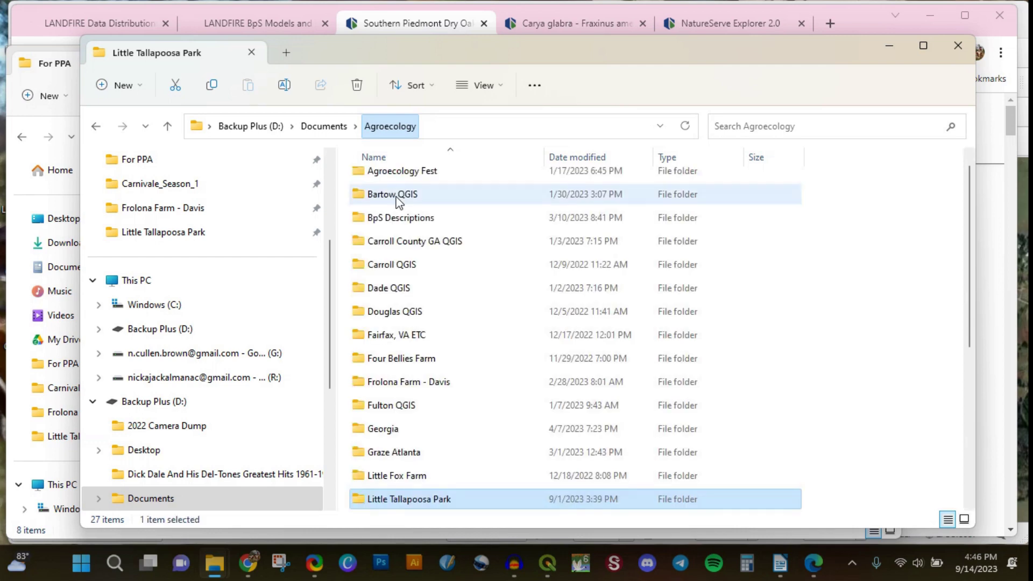
Open the Central Interior and Appalachian Riparian Systems document from the BpS Descriptions folder, checking the QGIS map while it loads
{"action": "double_click", "coordinate": [392, 224]}
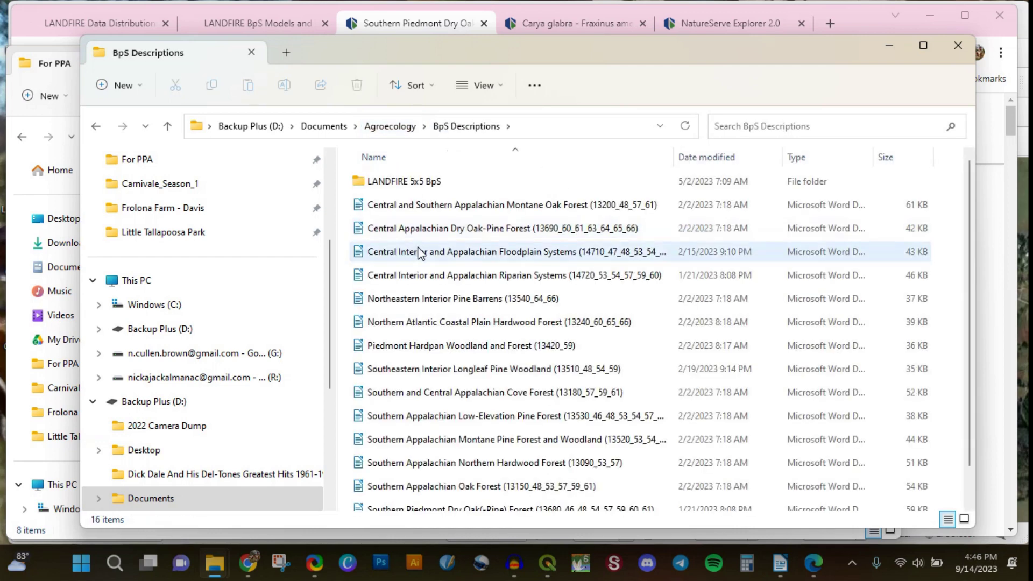
{"action": "left_click", "coordinate": [468, 279]}
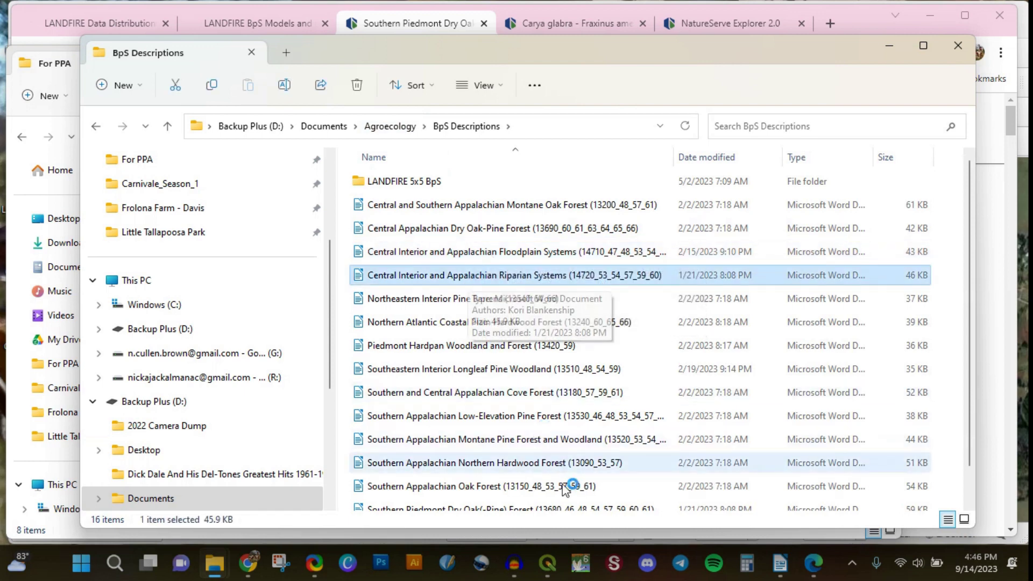
{"action": "left_click", "coordinate": [548, 563]}
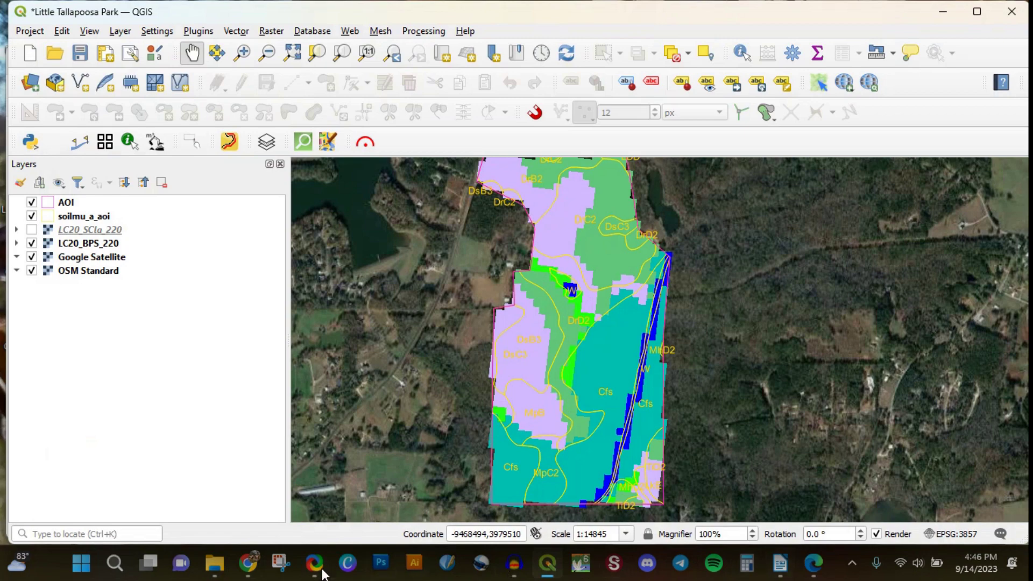
{"action": "left_click", "coordinate": [223, 566]}
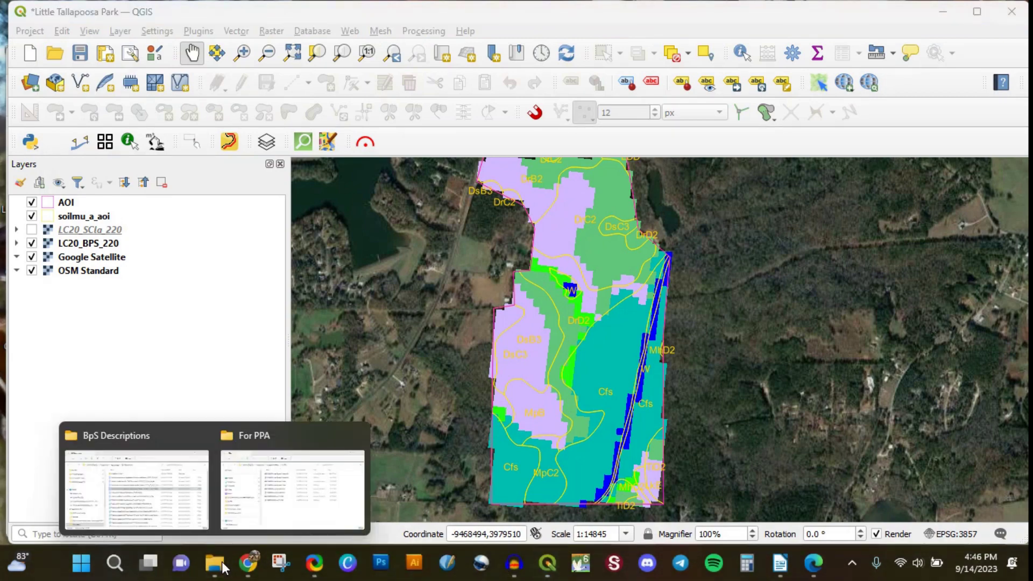
{"action": "left_click", "coordinate": [200, 498]}
Bring the riparian systems document to the front in LibreOffice Writer, widen its window, and go to its Geographic Range section
{"action": "mouse_move", "coordinate": [783, 571]}
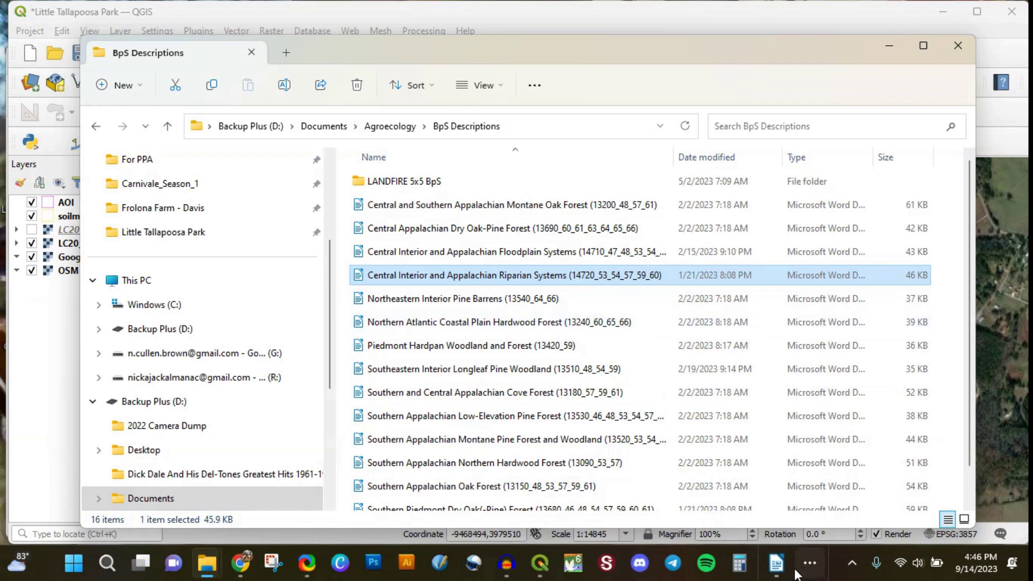
{"action": "left_click", "coordinate": [810, 571]}
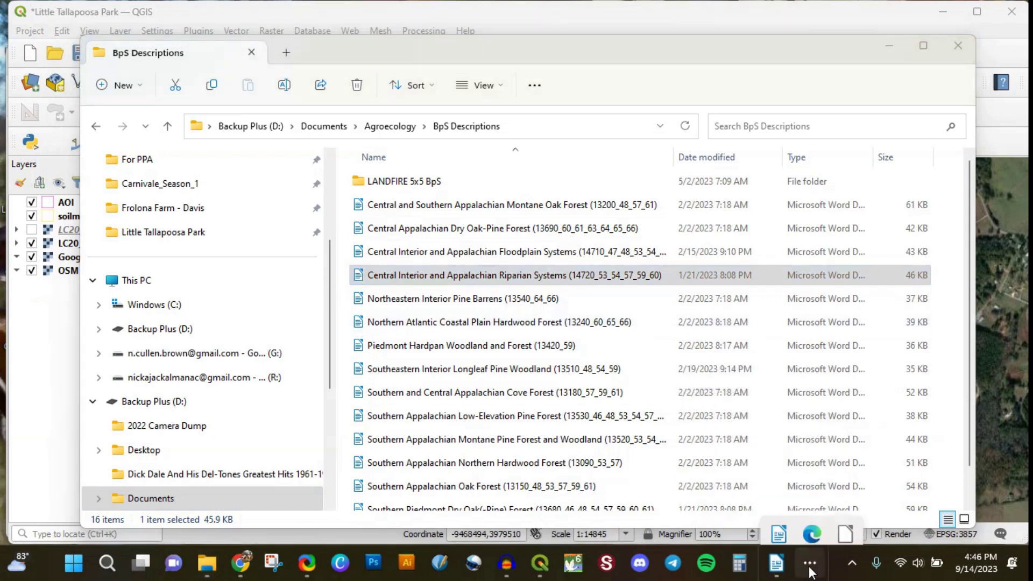
{"action": "mouse_move", "coordinate": [783, 570]}
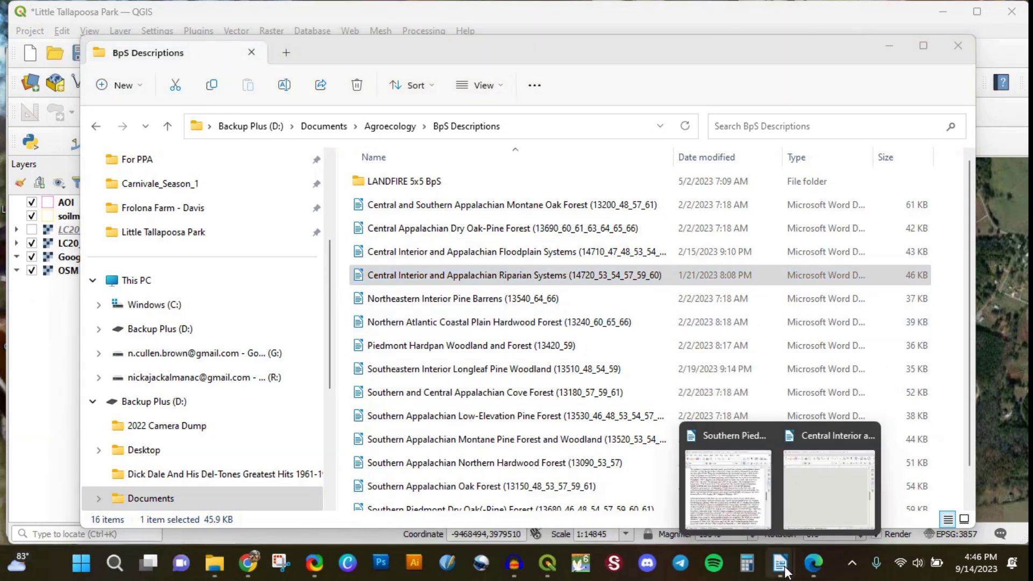
{"action": "left_click", "coordinate": [797, 507]}
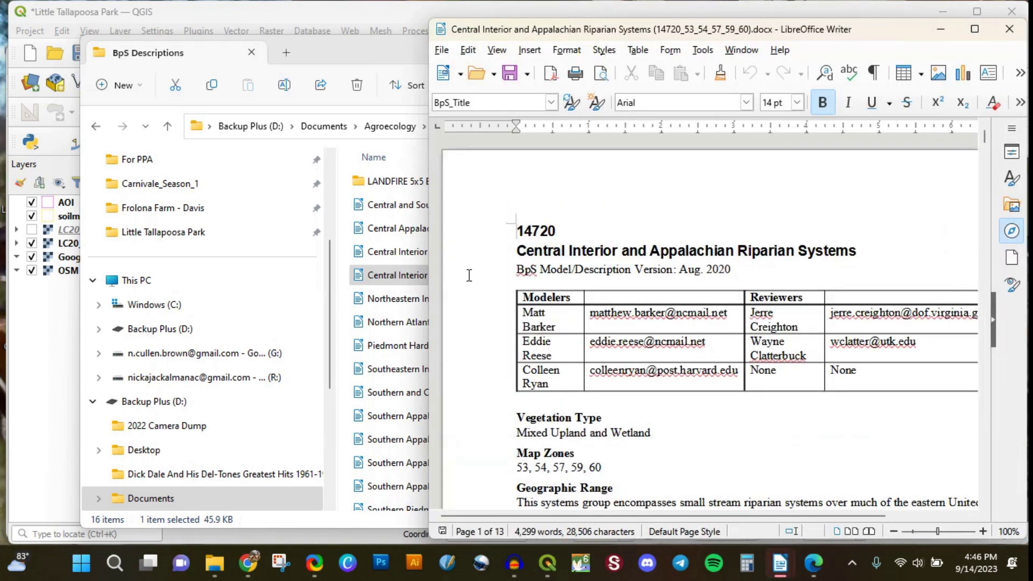
{"action": "left_click_drag", "start_coordinate": [433, 300], "coordinate": [173, 300]}
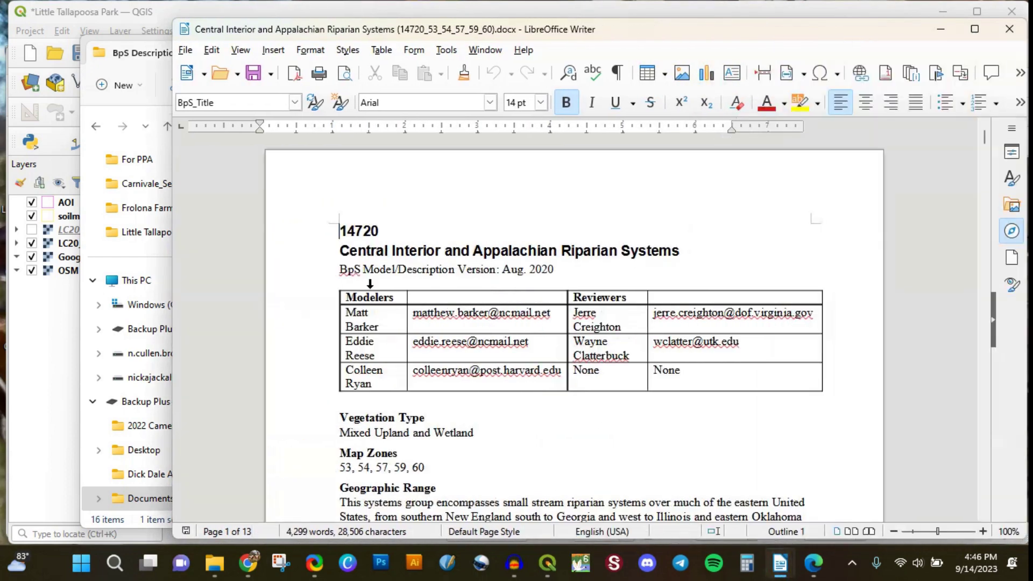
{"action": "mouse_move", "coordinate": [984, 145]}
{"action": "left_mouse_down"}
{"action": "mouse_move", "coordinate": [983, 172]}
{"action": "mouse_move", "coordinate": [984, 159]}
{"action": "left_mouse_up"}
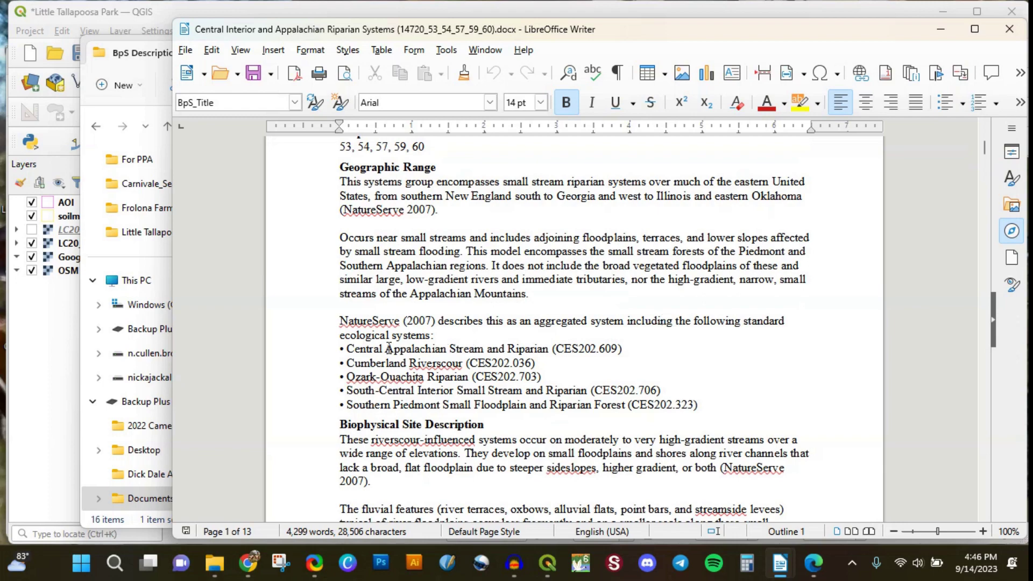
Compare the LANDFIRE BpS search page and NatureServe's Southern Piedmont Dry Oak-(Pine) page in Chrome with the riparian document, ending in the document
{"action": "left_click", "coordinate": [247, 562]}
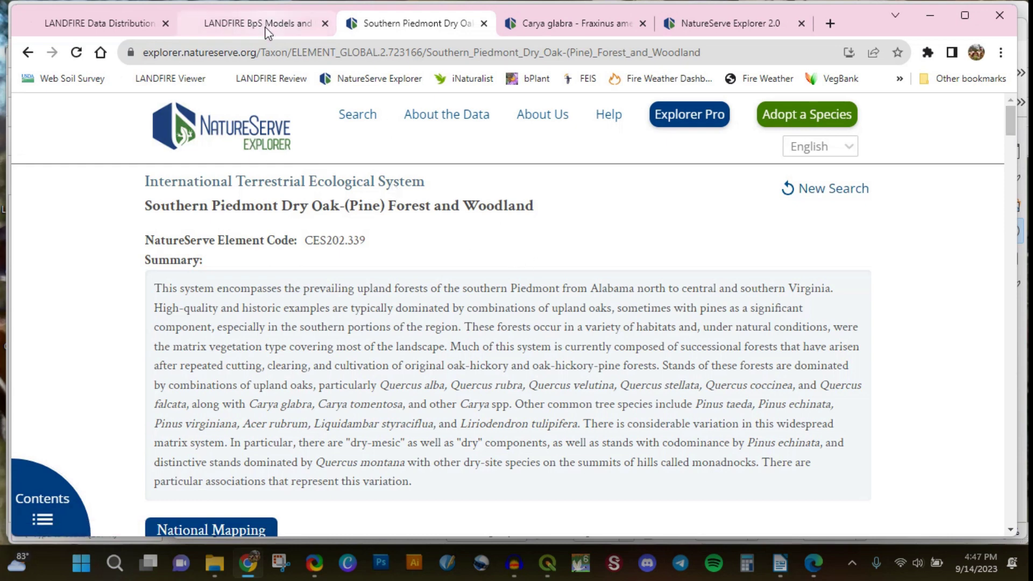
{"action": "left_click", "coordinate": [280, 26]}
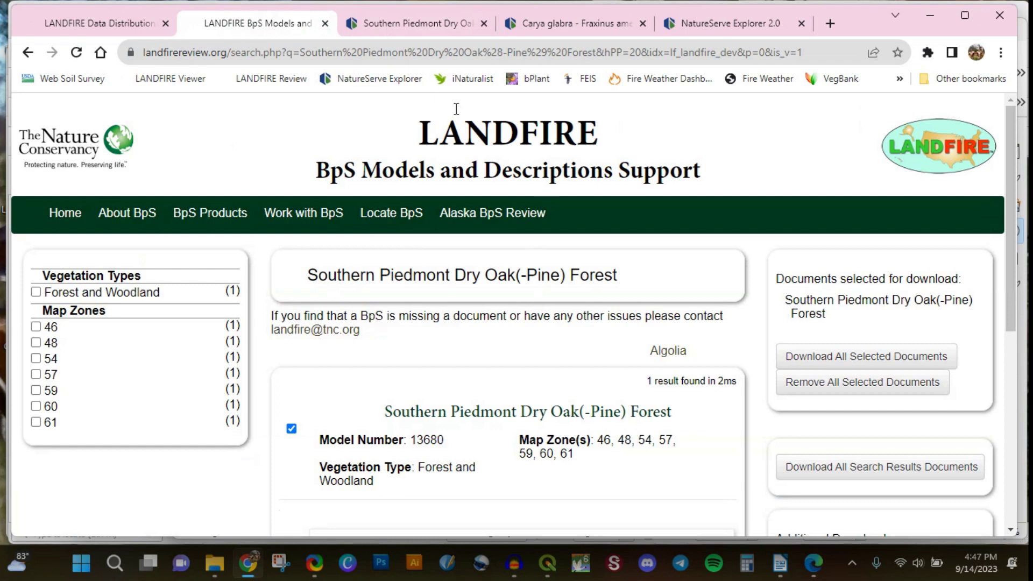
{"action": "left_click", "coordinate": [408, 24]}
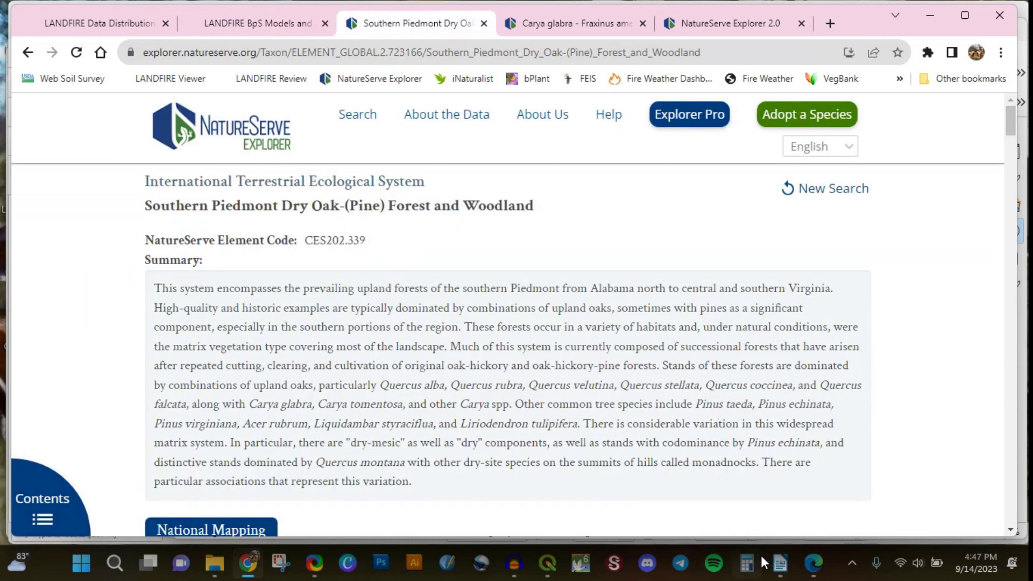
{"action": "mouse_move", "coordinate": [779, 562]}
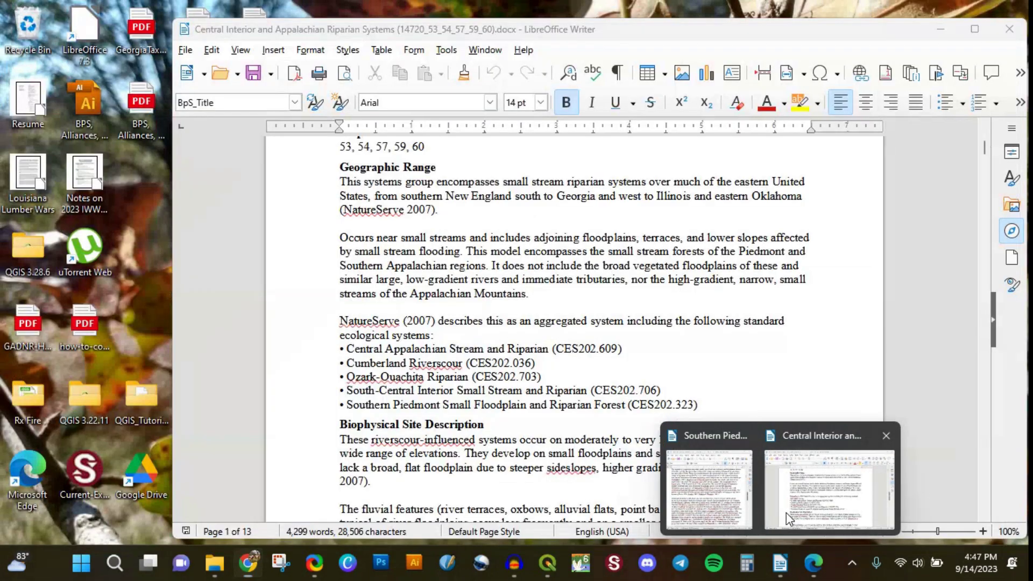
{"action": "left_click", "coordinate": [786, 512]}
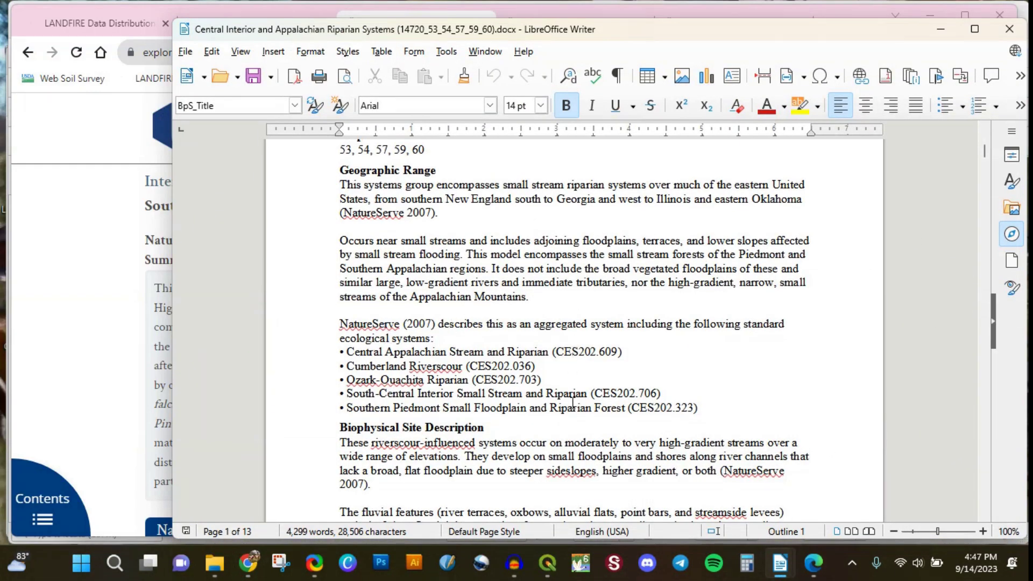
{"action": "left_click", "coordinate": [134, 228]}
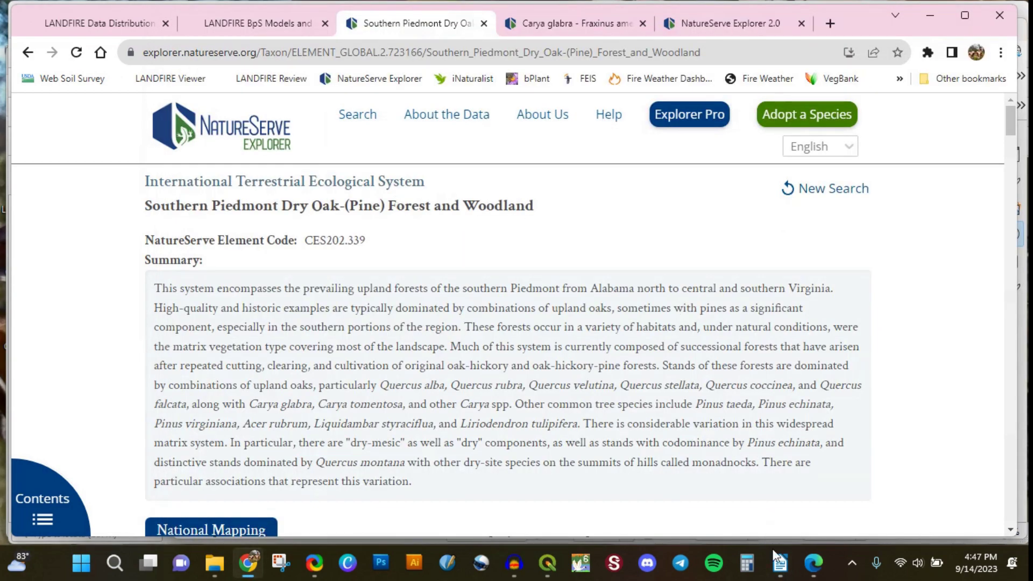
{"action": "mouse_move", "coordinate": [780, 563]}
{"action": "left_click", "coordinate": [798, 504]}
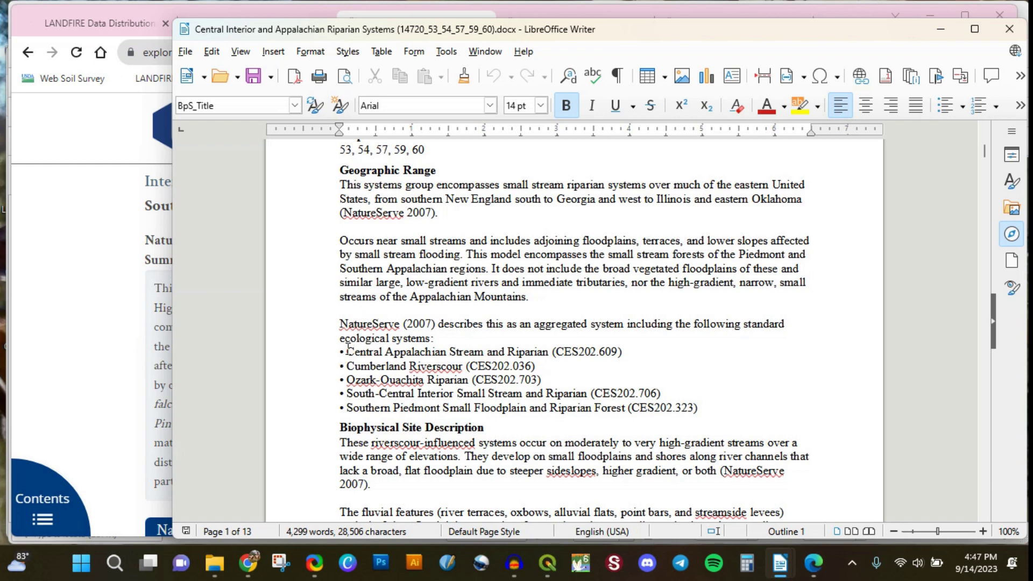
Highlight the Southern Piedmont, South-Central Interior and Central Appalachian systems in the riparian document's list, checking them against the QGIS park map
{"action": "triple_click", "coordinate": [364, 409]}
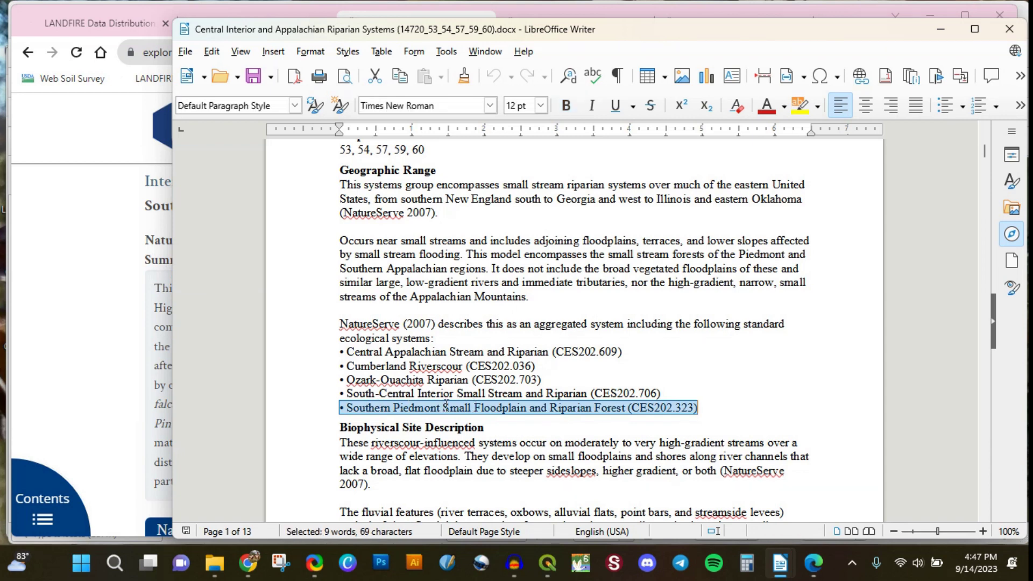
{"action": "left_click", "coordinate": [556, 571]}
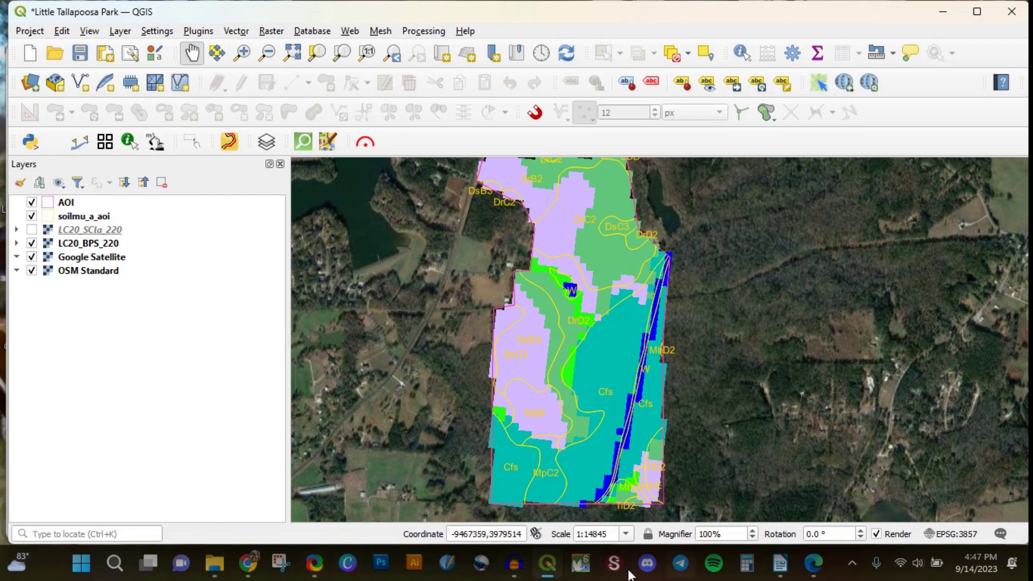
{"action": "mouse_move", "coordinate": [780, 563]}
{"action": "left_click", "coordinate": [789, 498]}
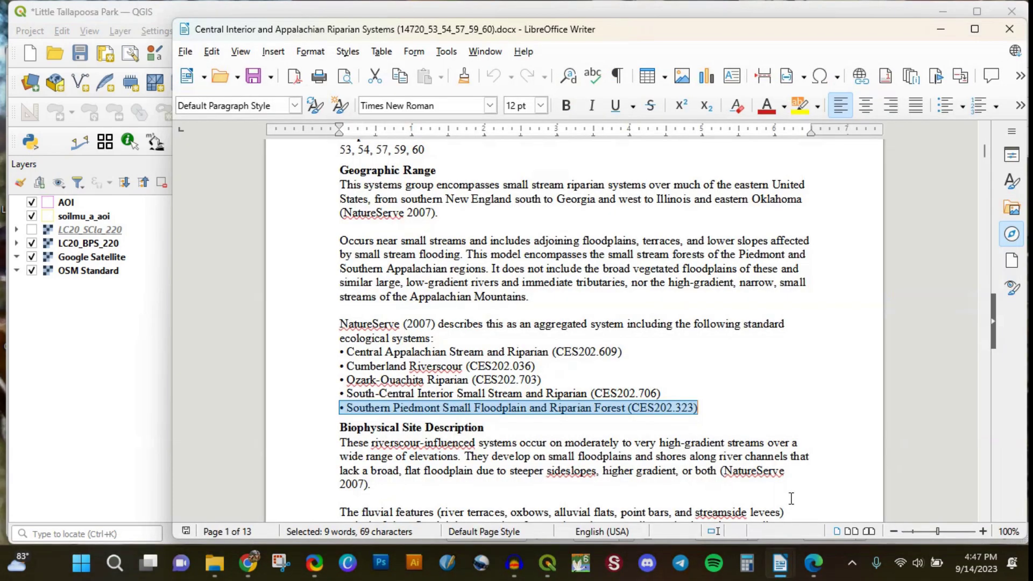
{"action": "triple_click", "coordinate": [466, 394]}
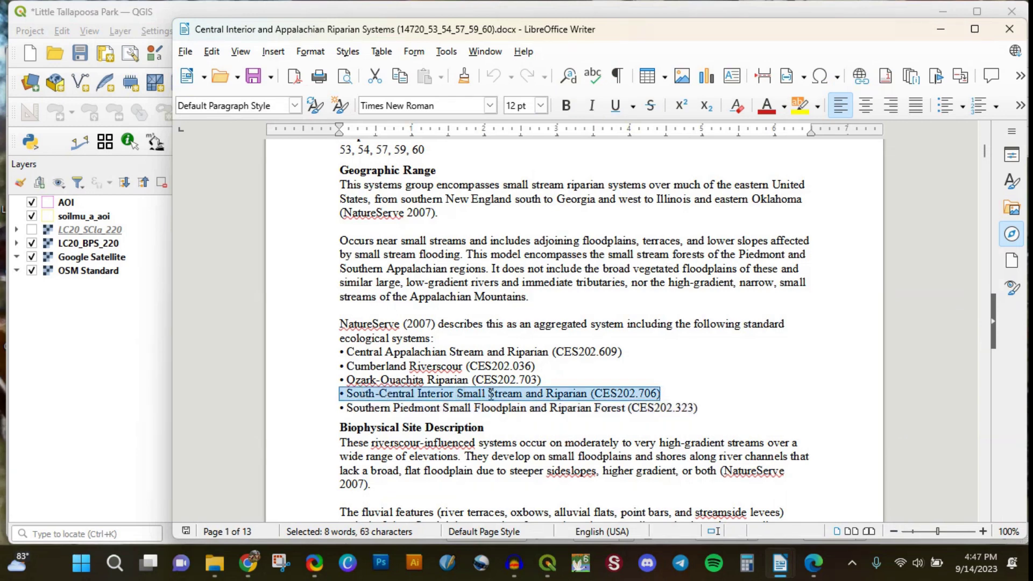
{"action": "triple_click", "coordinate": [397, 351]}
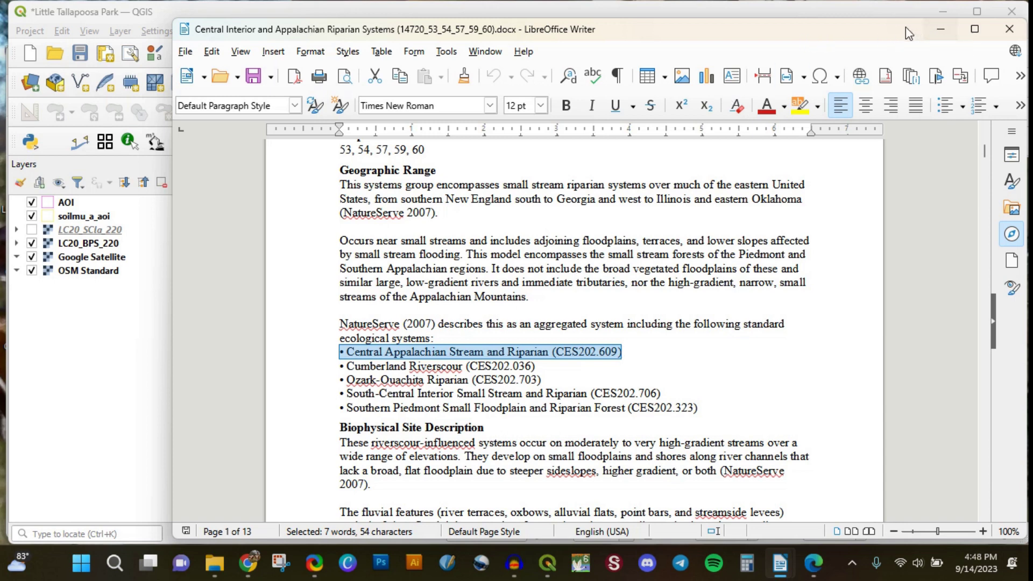
{"action": "left_click", "coordinate": [871, 12]}
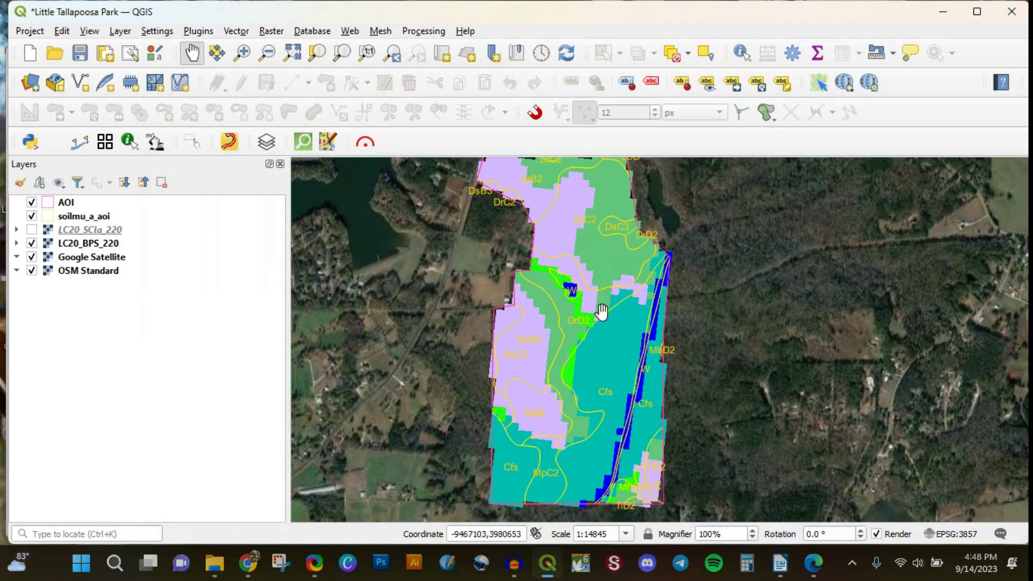
Return to Chrome and close the Carya glabra association and NatureServe Explorer 2.0 tabs, keeping the Southern Piedmont system page open
{"action": "left_click", "coordinate": [248, 563]}
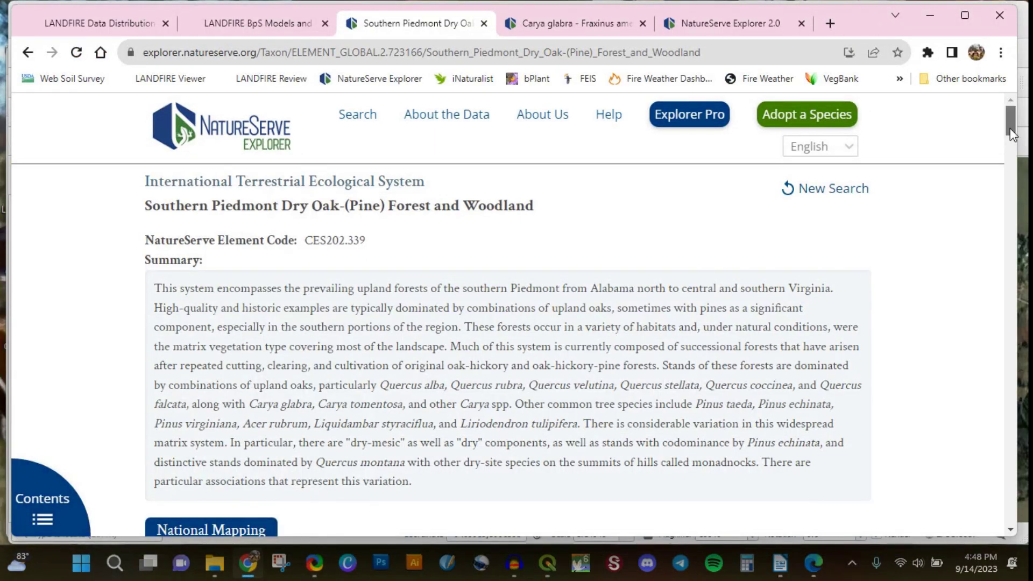
{"action": "scroll", "coordinate": [1009, 128], "scroll_direction": "down", "scroll_amount": 2}
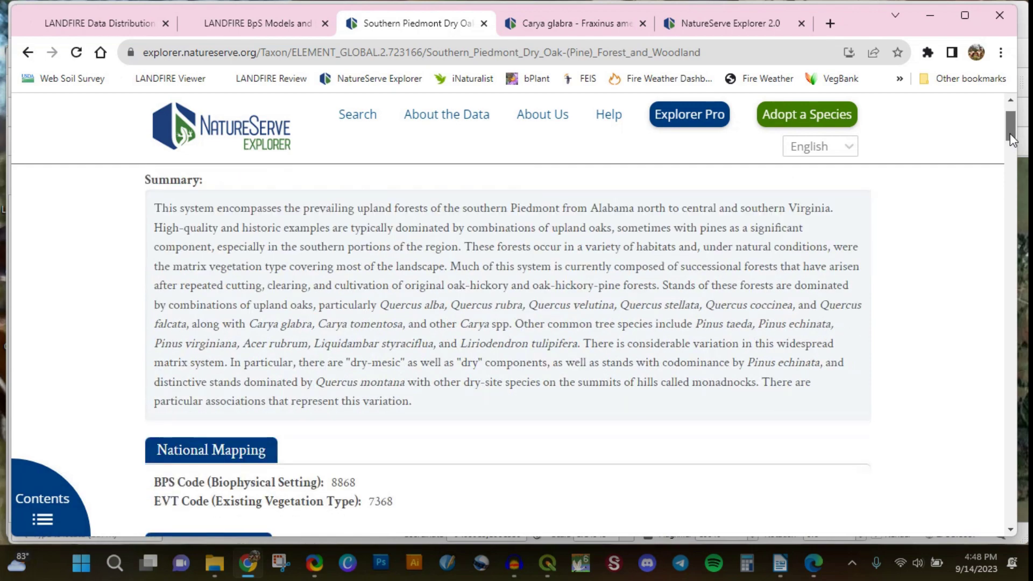
{"action": "scroll", "coordinate": [1010, 122], "scroll_direction": "up", "scroll_amount": 2}
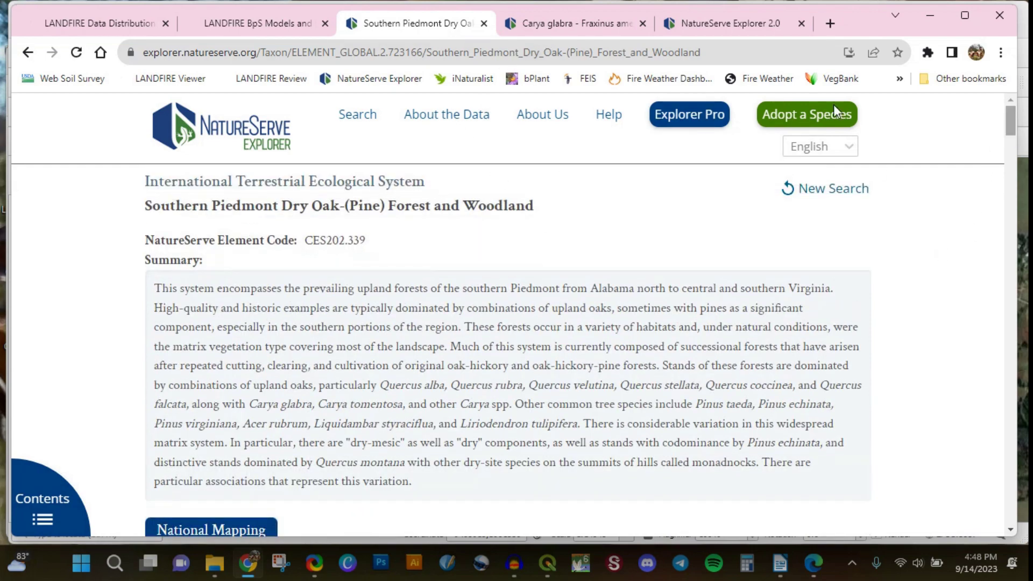
{"action": "left_click", "coordinate": [642, 23]}
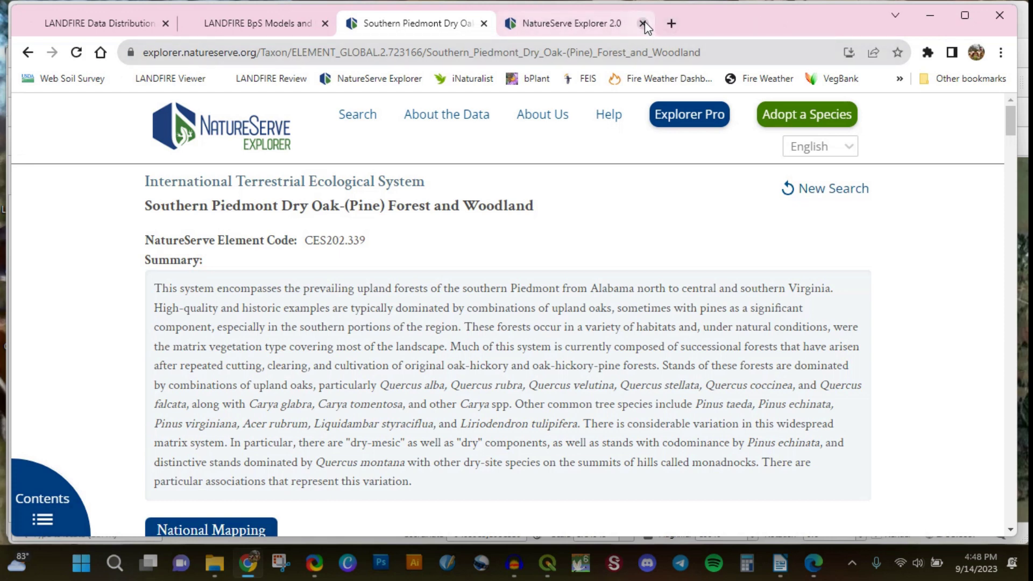
{"action": "left_click", "coordinate": [642, 23]}
Review the classification hierarchy and component associations list of the Southern Piedmont Dry Oak-(Pine) Forest and Woodland system
{"action": "mouse_move", "coordinate": [1005, 121]}
{"action": "left_mouse_down"}
{"action": "mouse_move", "coordinate": [1002, 150]}
{"action": "mouse_move", "coordinate": [1008, 102]}
{"action": "left_mouse_up"}
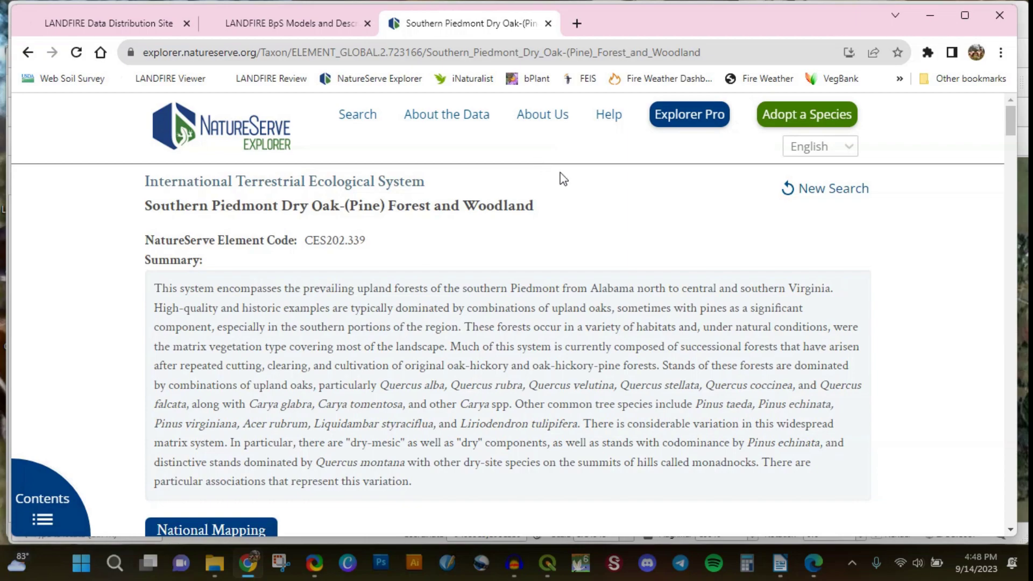
{"action": "left_click_drag", "start_coordinate": [1009, 119], "coordinate": [1000, 309]}
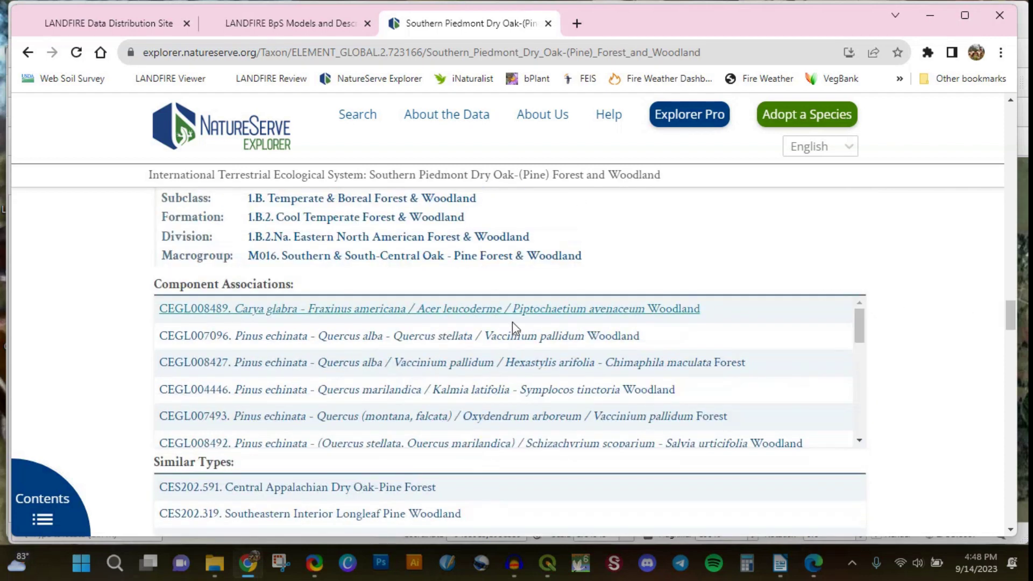
{"action": "scroll", "coordinate": [862, 328], "scroll_direction": "down", "scroll_amount": 1}
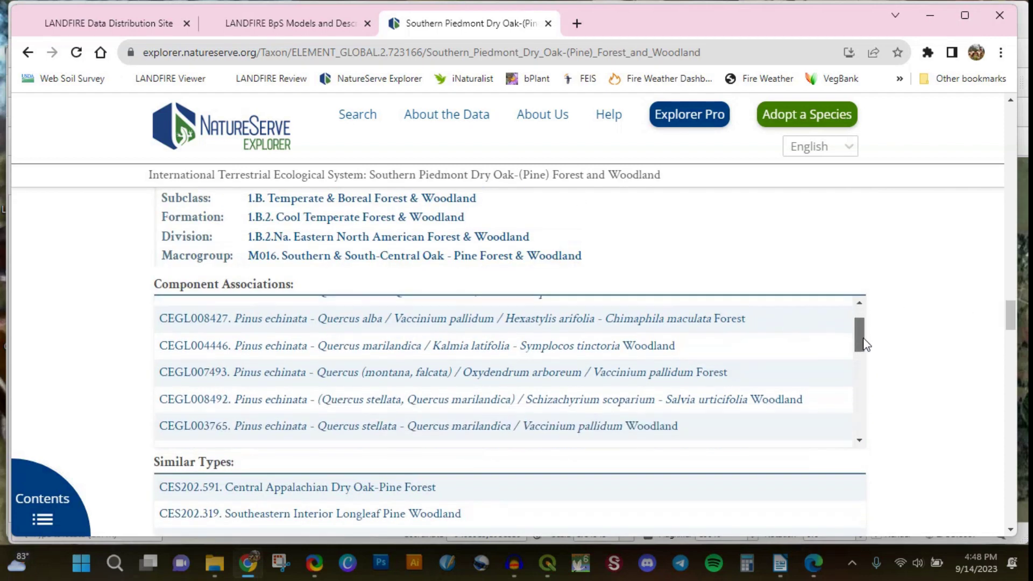
{"action": "scroll", "coordinate": [866, 342], "scroll_direction": "up", "scroll_amount": 1}
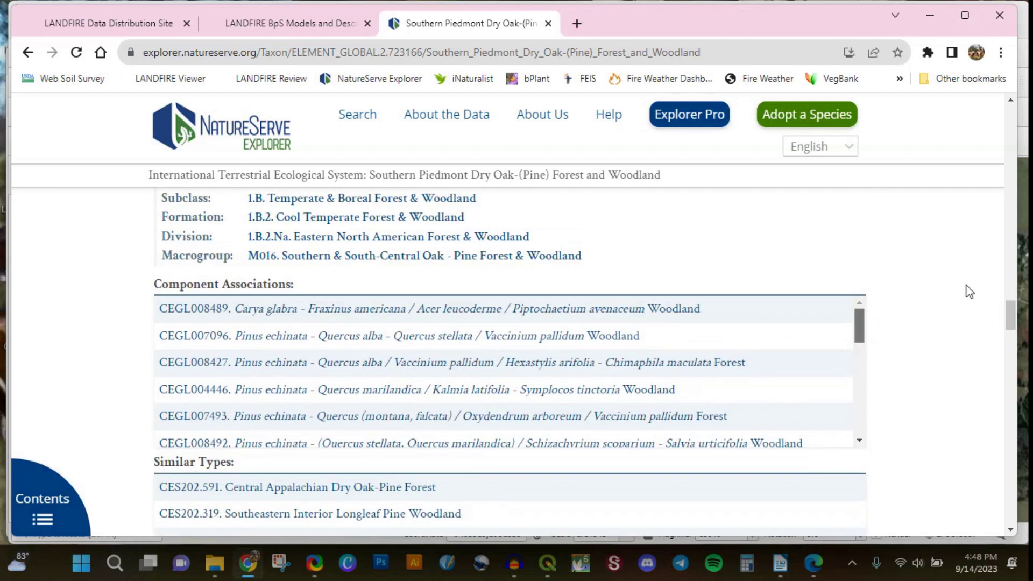
{"action": "left_click_drag", "start_coordinate": [1010, 312], "coordinate": [1014, 312]}
{"action": "left_click_drag", "start_coordinate": [1009, 322], "coordinate": [976, 320]}
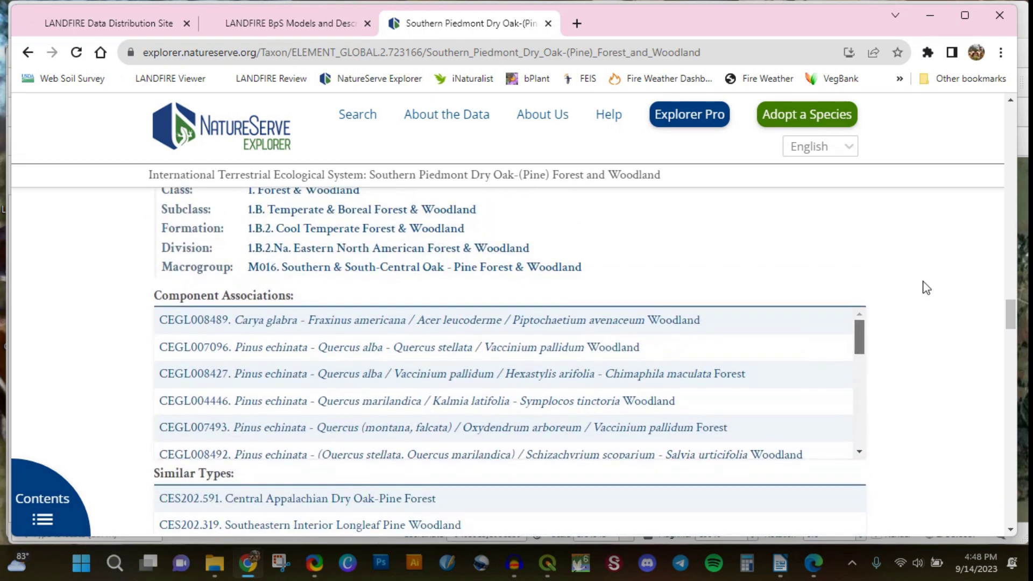
Return to the Southern Piedmont system's summary and highlight the whole paragraph for reading, then clear the selection
{"action": "left_click_drag", "start_coordinate": [1009, 314], "coordinate": [1019, 93]}
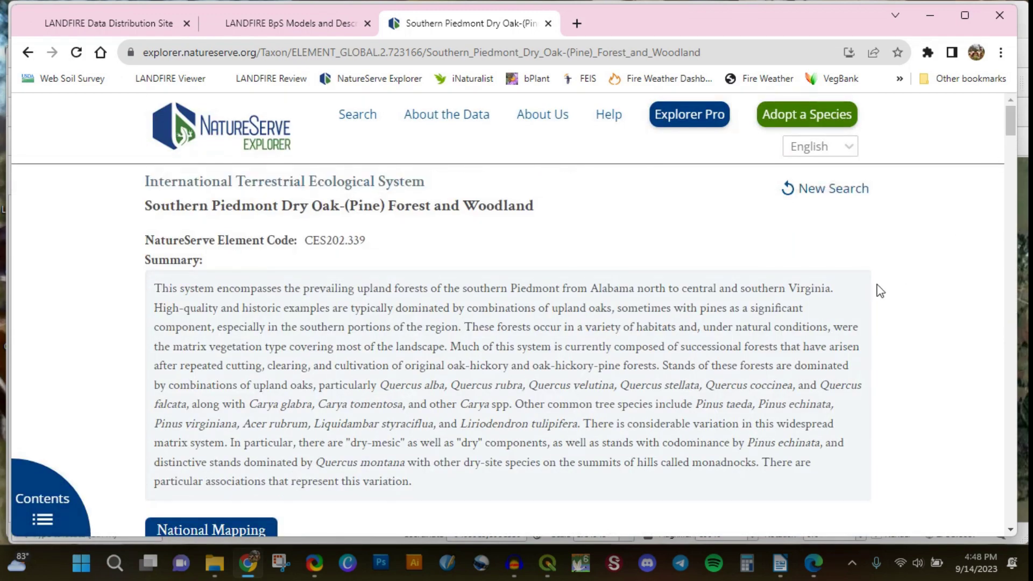
{"action": "left_click_drag", "start_coordinate": [154, 289], "coordinate": [466, 484]}
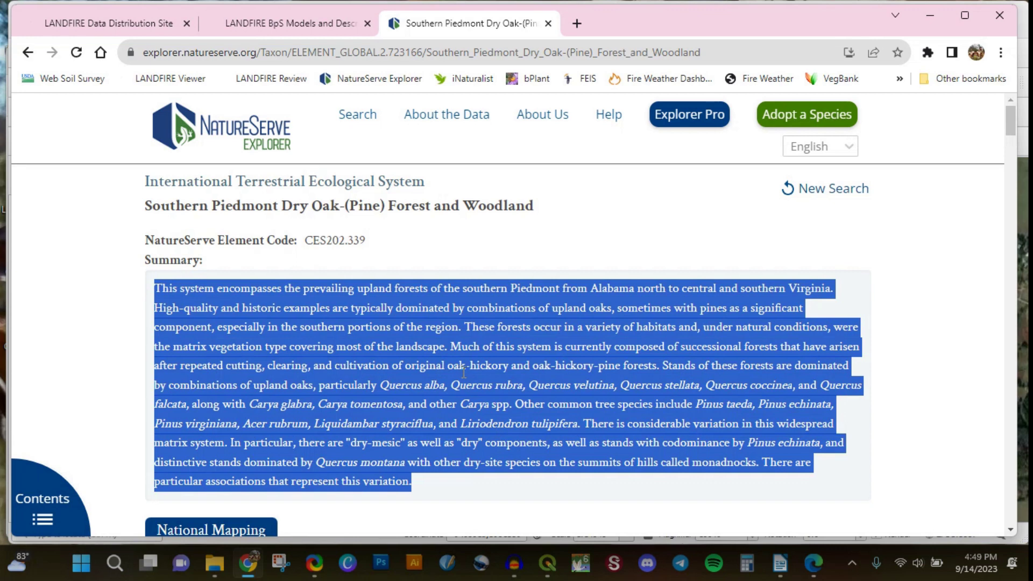
{"action": "left_click", "coordinate": [433, 494]}
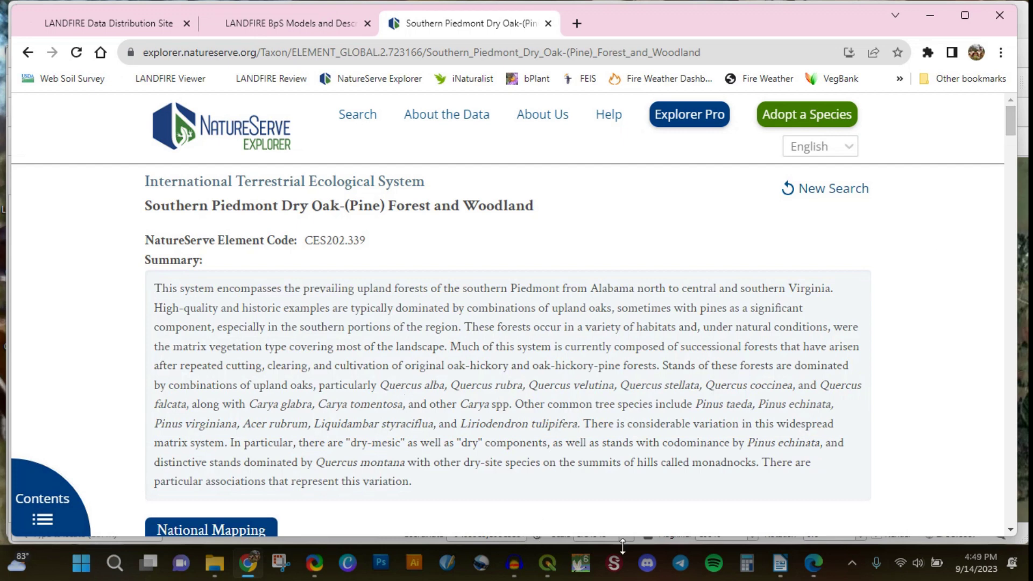
{"action": "left_click", "coordinate": [851, 563]}
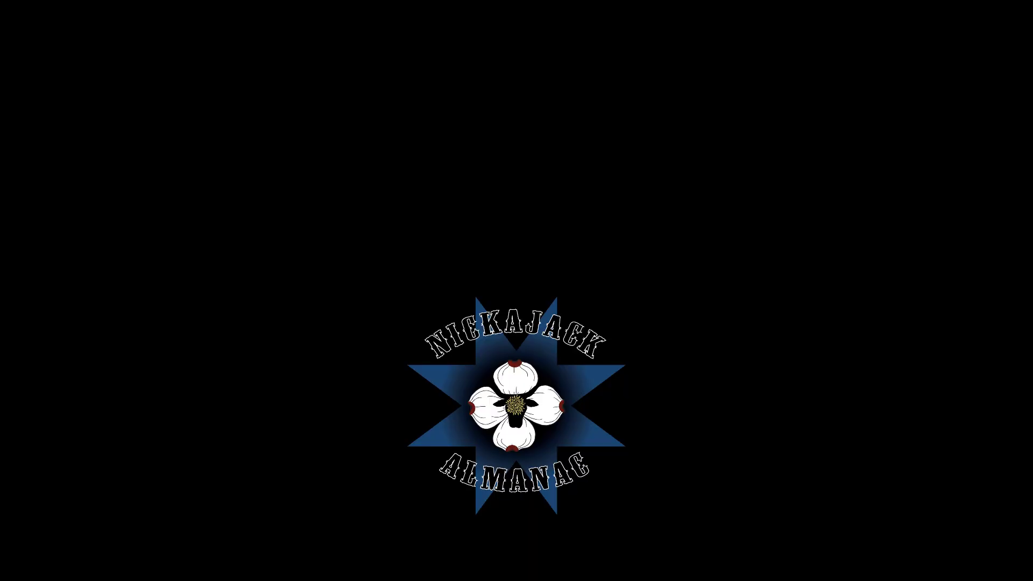